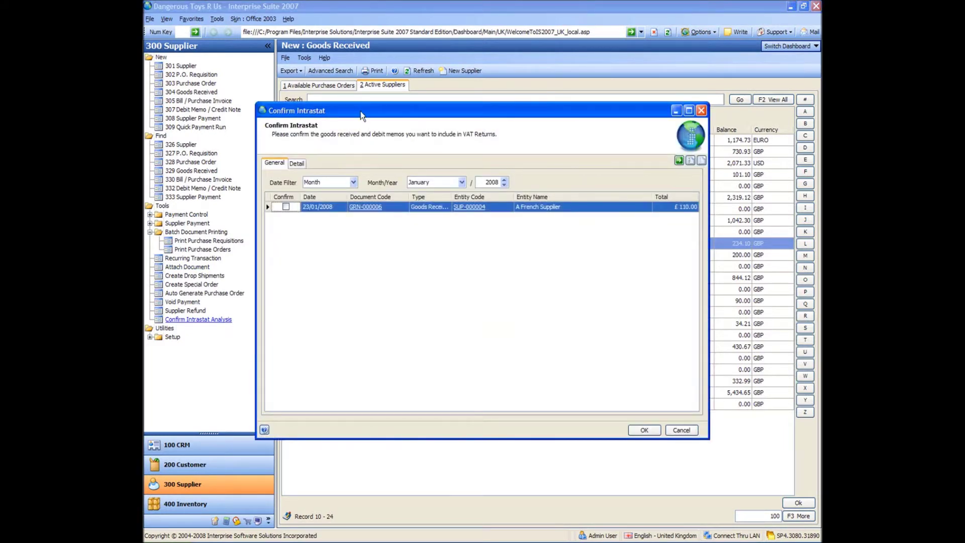
Confirm the January 2008 goods received from A French Supplier for Intrastat, reviewing its item detail before accepting.
left_click_drag(360, 113, 329, 25)
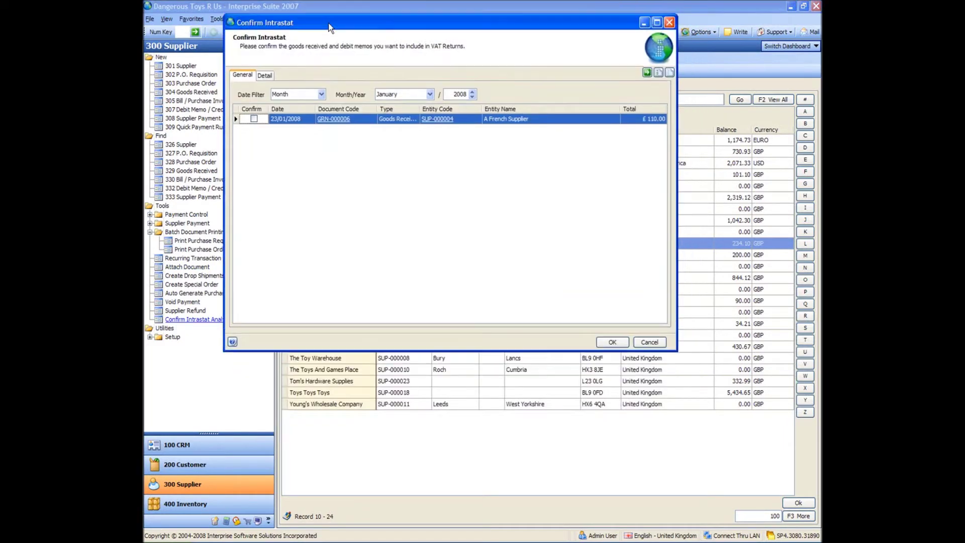
left_click(342, 124)
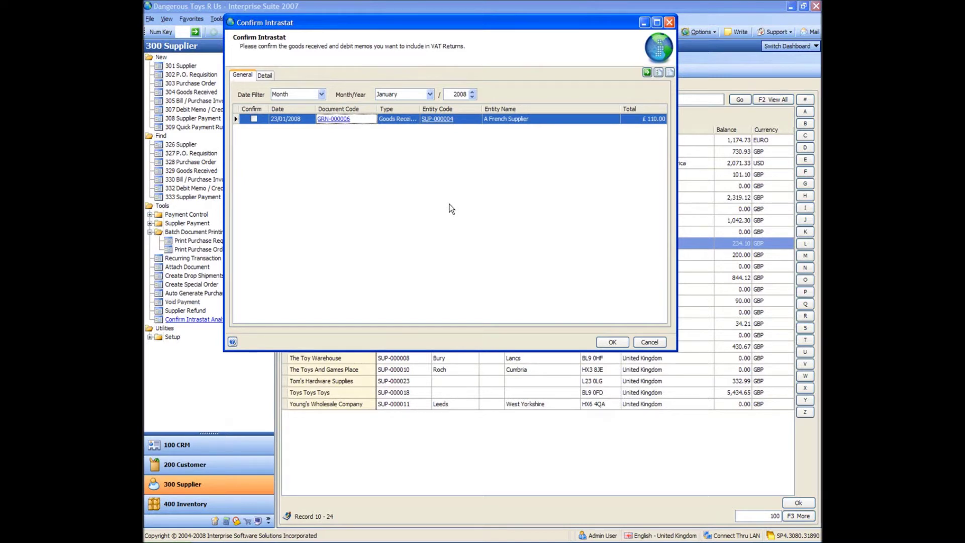
left_click(254, 120)
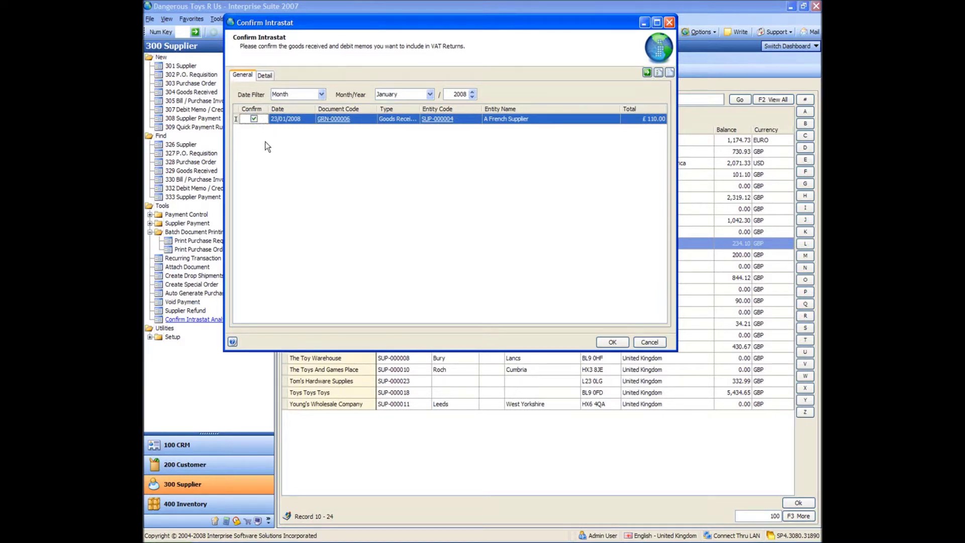
left_click(263, 76)
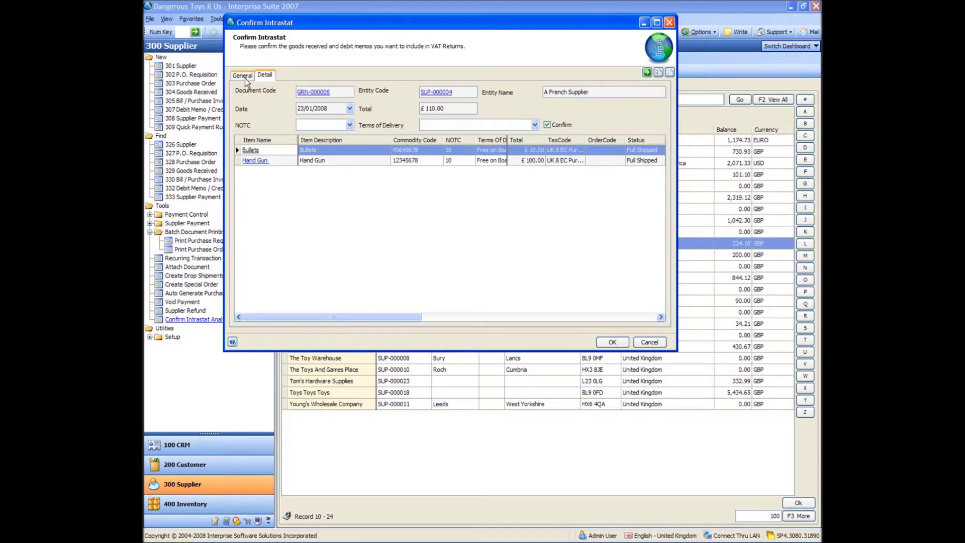
left_click(245, 77)
left_click(437, 213)
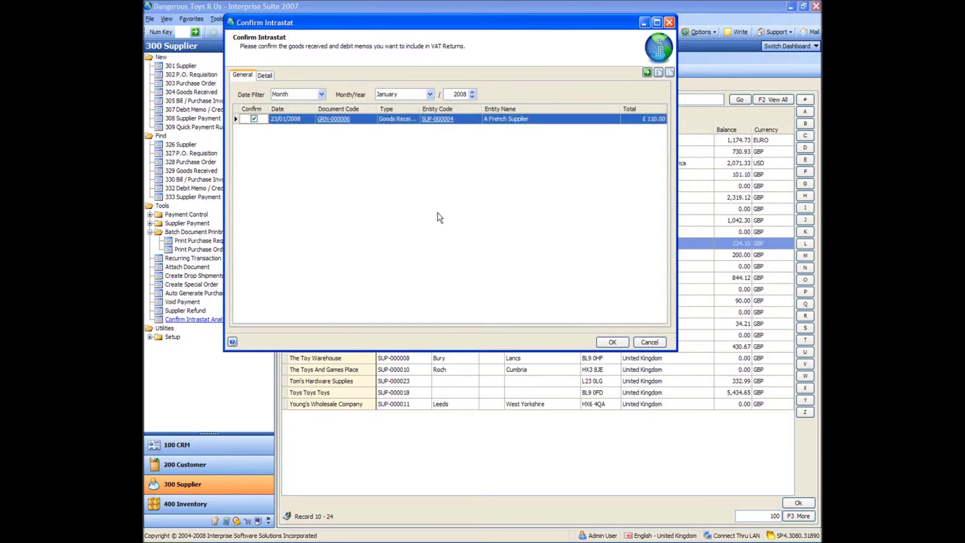
left_click(613, 342)
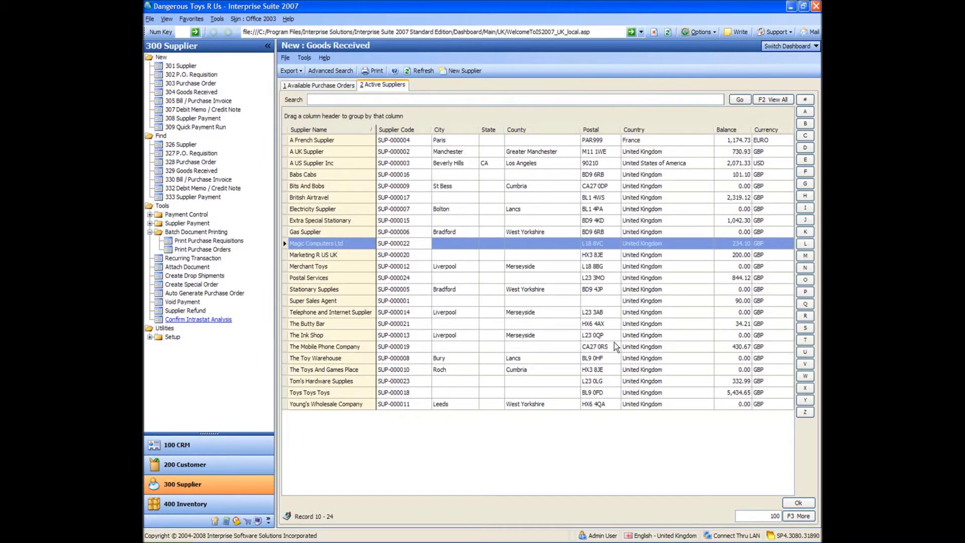
Create a purchase bill from A French Supplier's goods received awaiting bill, with invoice number 2345, and save and close it.
left_click(485, 380)
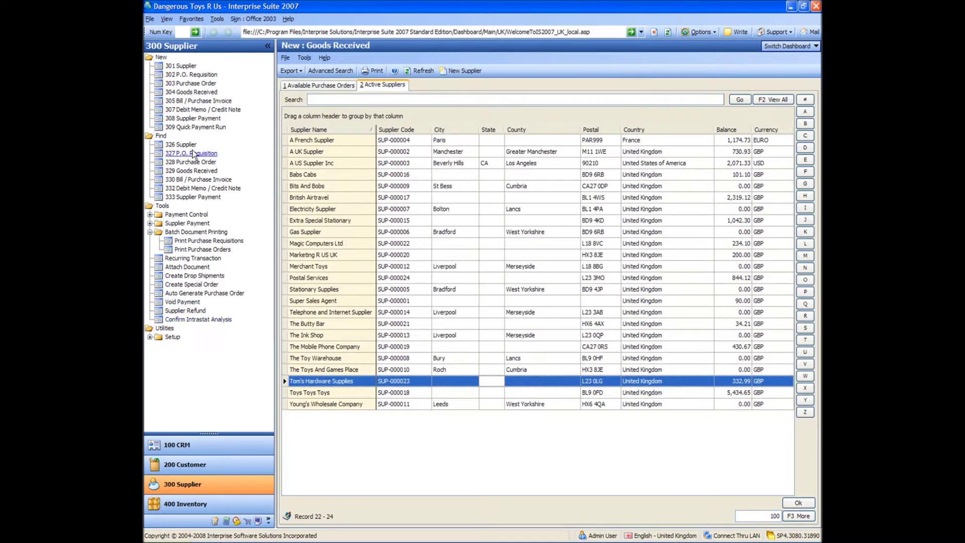
left_click(185, 101)
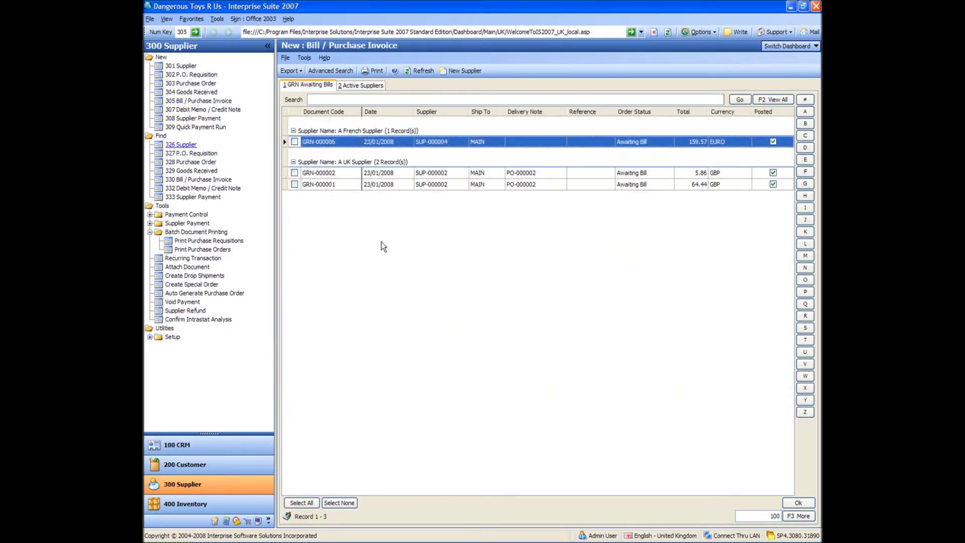
left_click(355, 87)
left_click(326, 83)
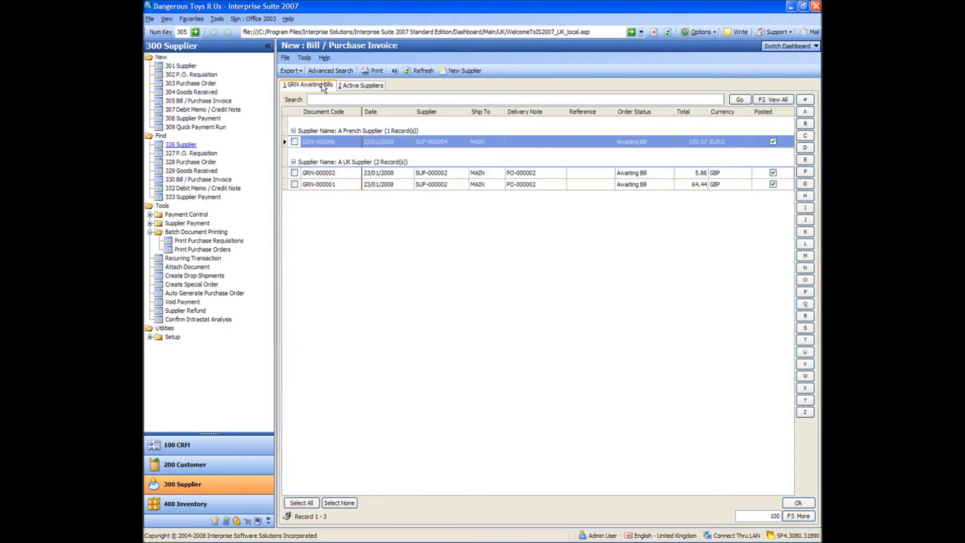
double_click(323, 142)
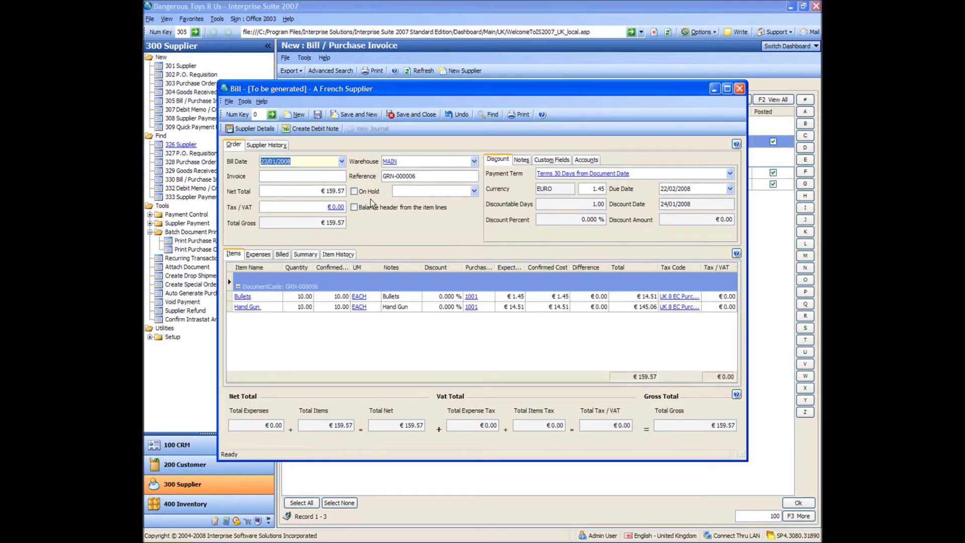
left_click(317, 177)
type("2345")
left_click(406, 116)
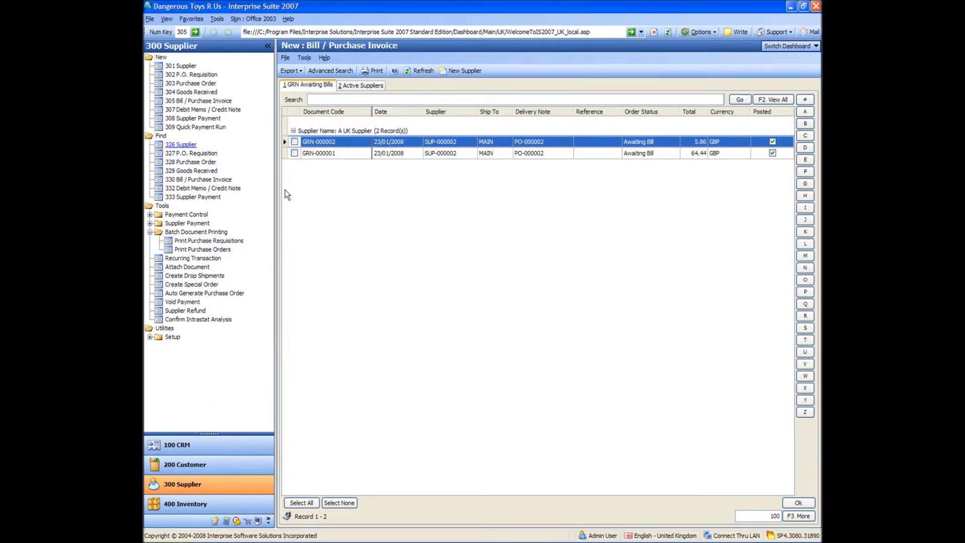
Void the posted payment to A UK Supplier, and check its allocation before closing the payment.
left_click(179, 303)
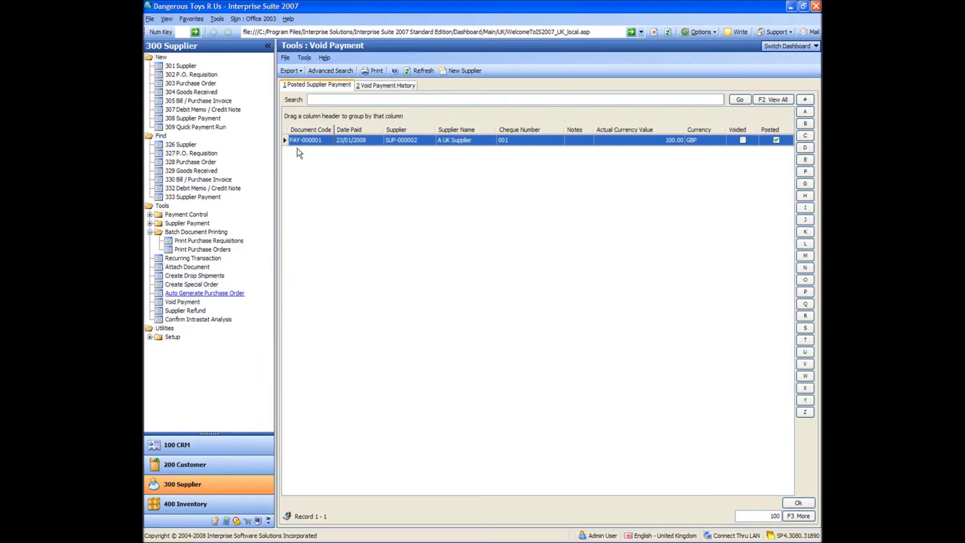
double_click(306, 139)
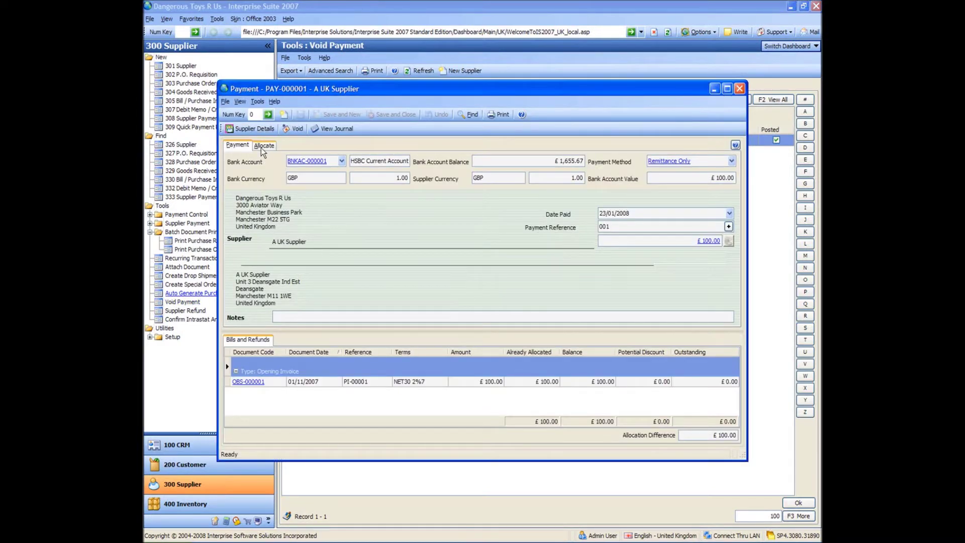
left_click(298, 132)
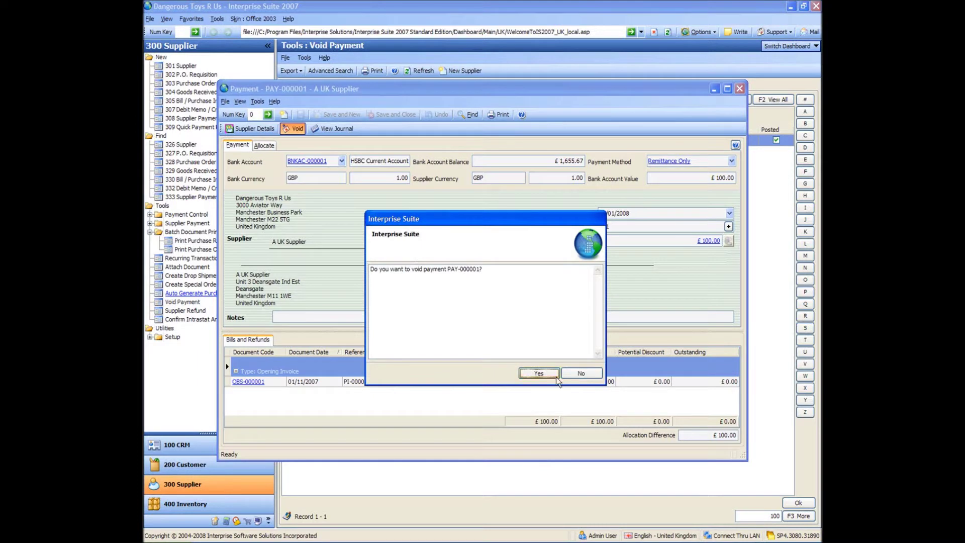
left_click(541, 373)
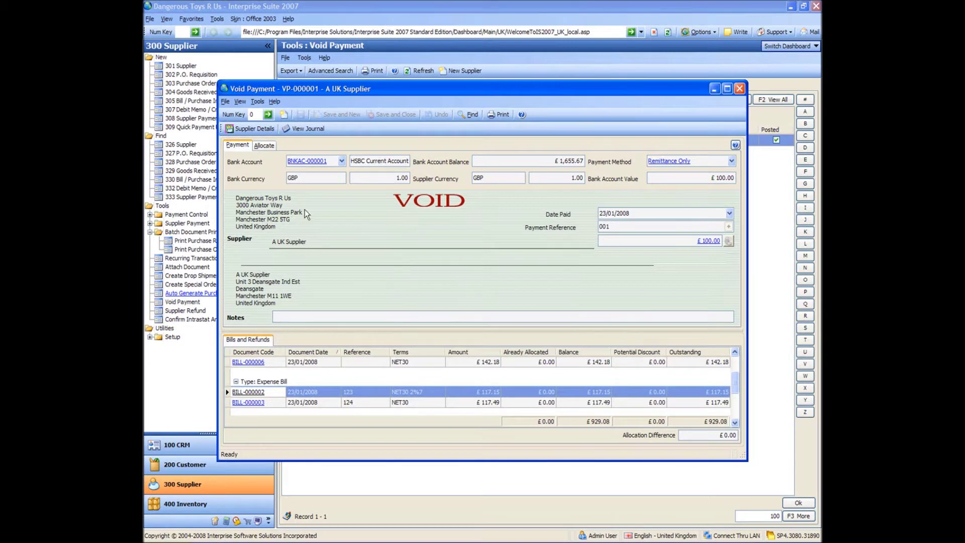
left_click(264, 146)
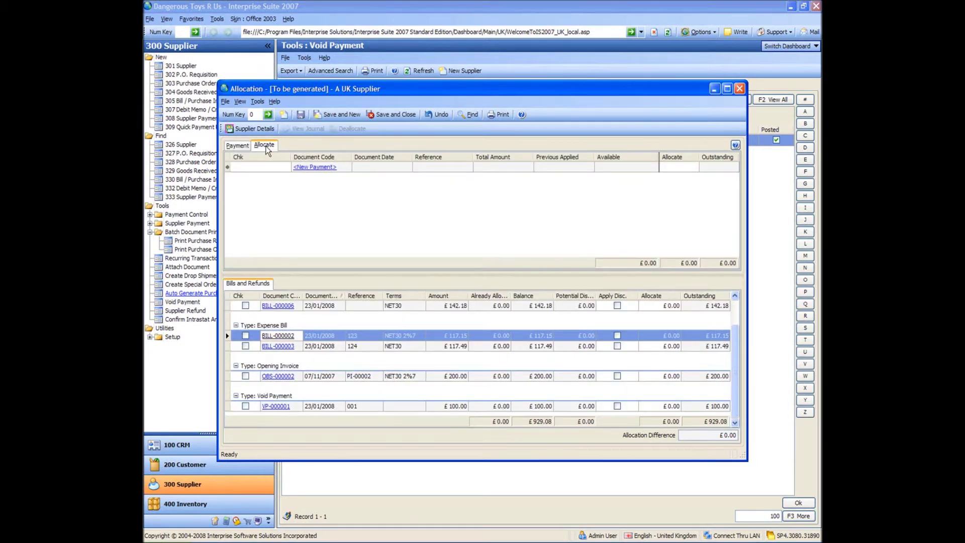
left_click(245, 146)
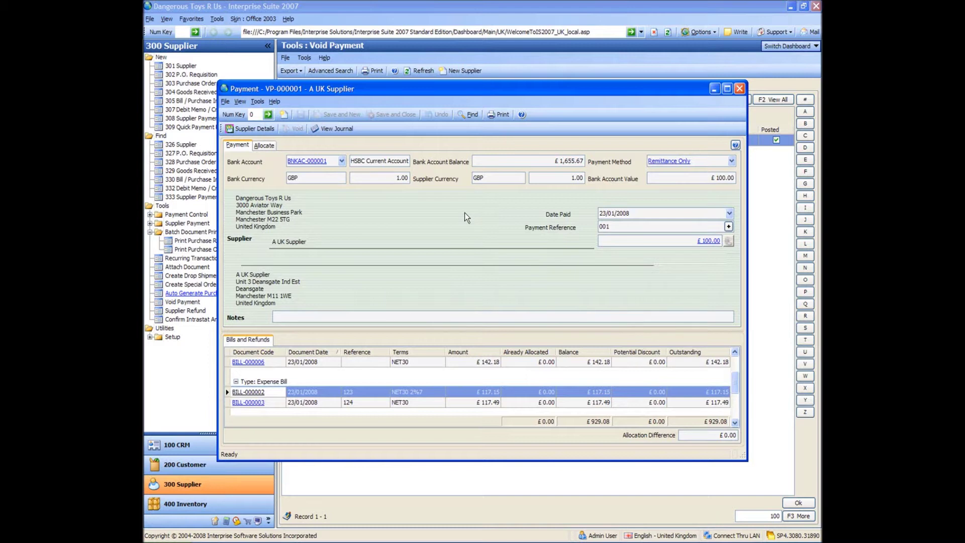
left_click(740, 89)
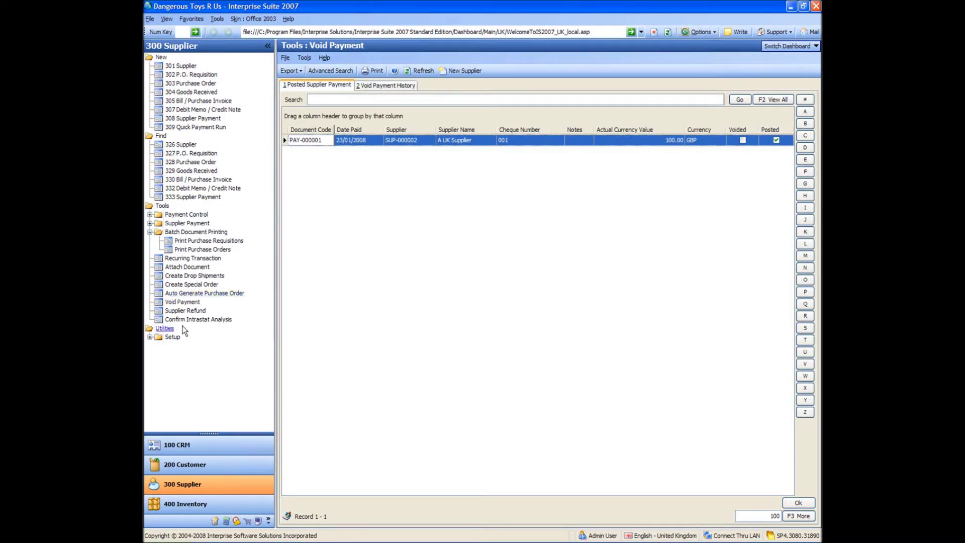
Record a supplier refund of £100.00 for A UK Supplier, save it and close the refund form.
left_click(184, 313)
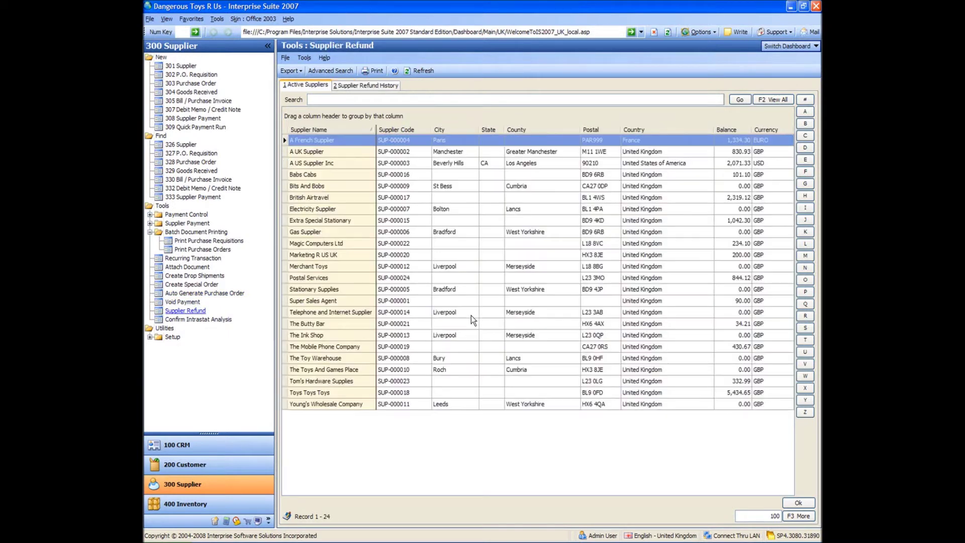
left_click(522, 269)
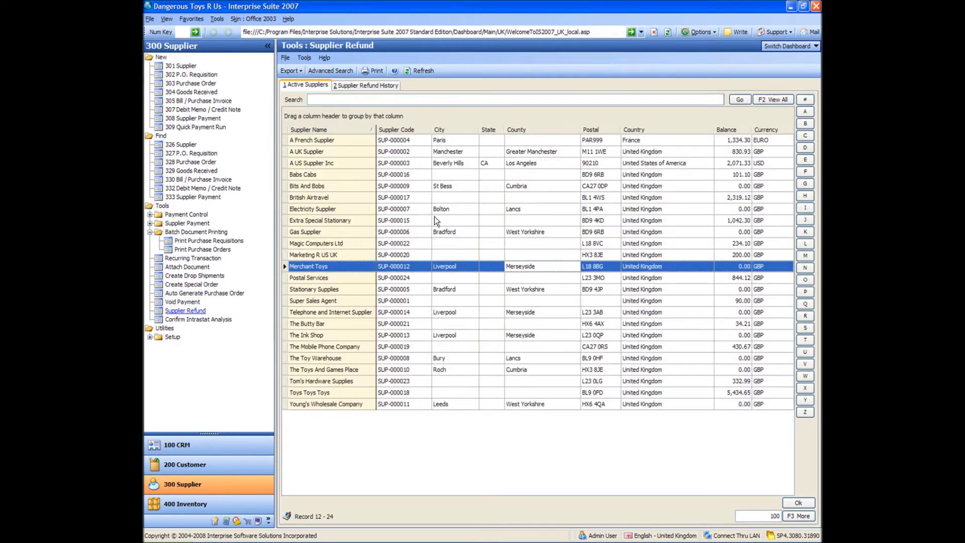
double_click(326, 152)
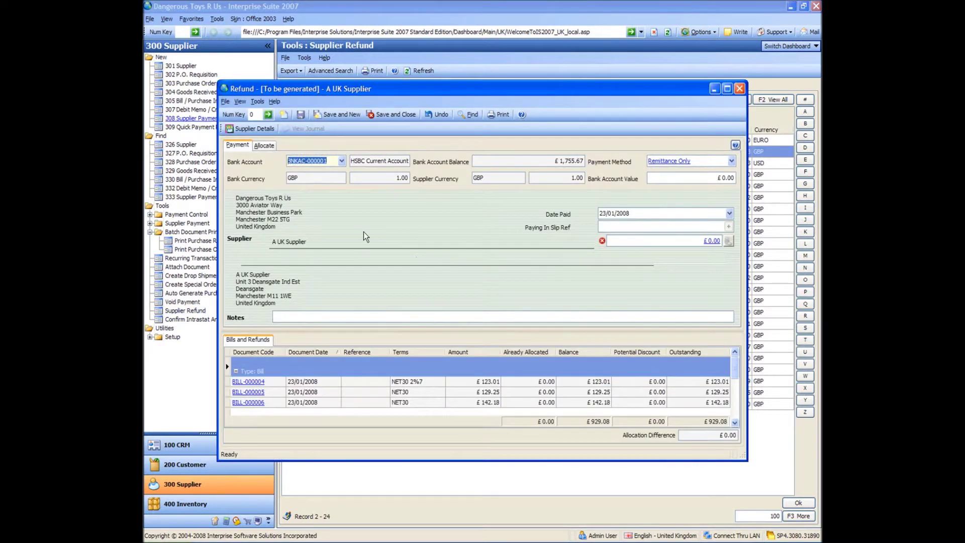
key("Tab")
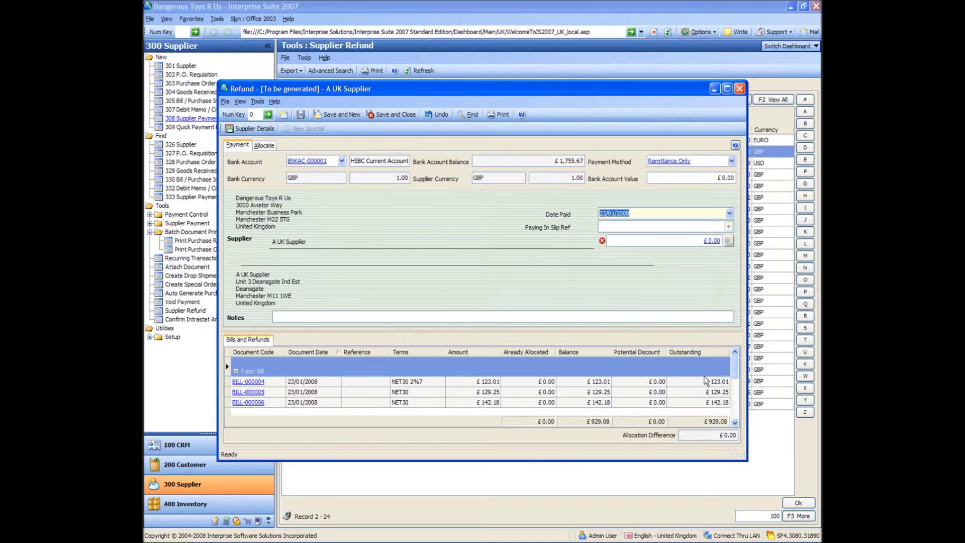
left_click(713, 240)
type("100")
key("Tab")
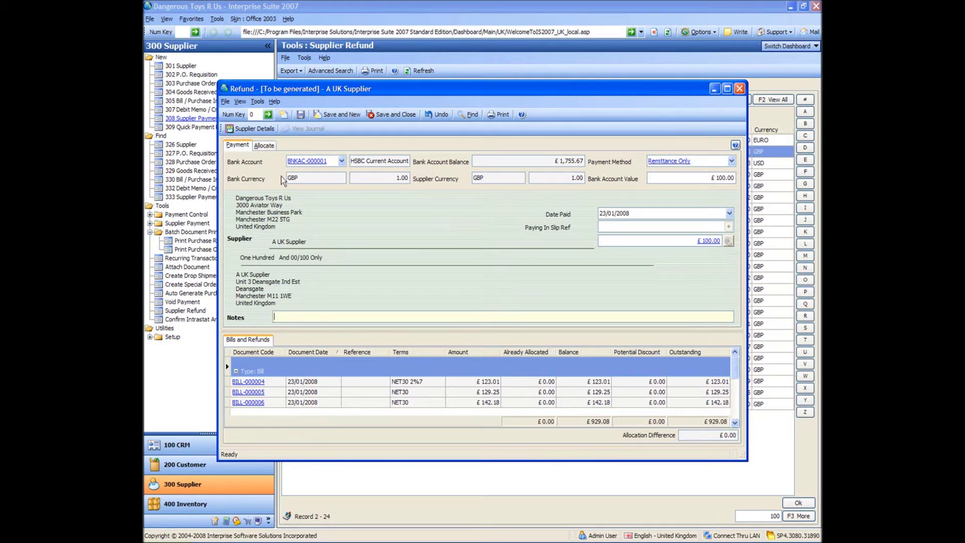
left_click(301, 115)
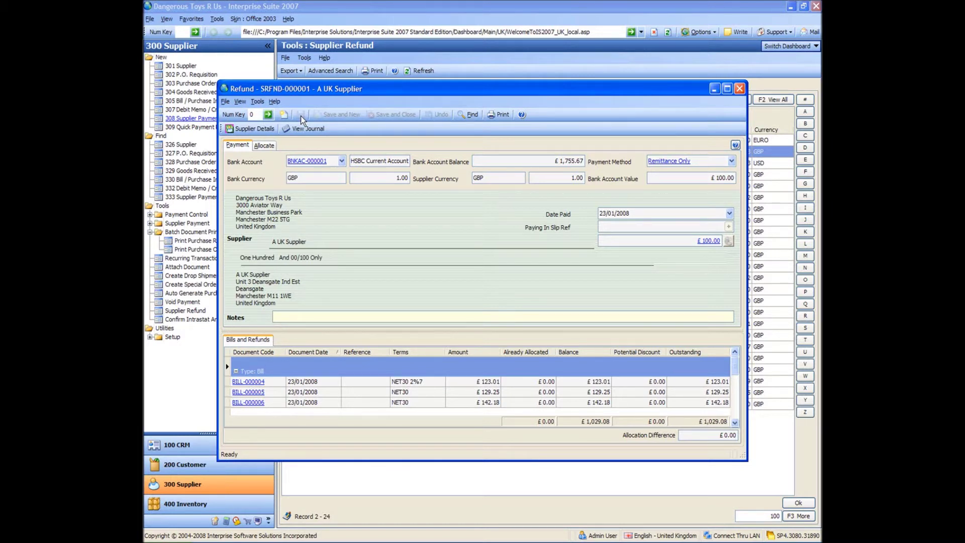
left_click(740, 88)
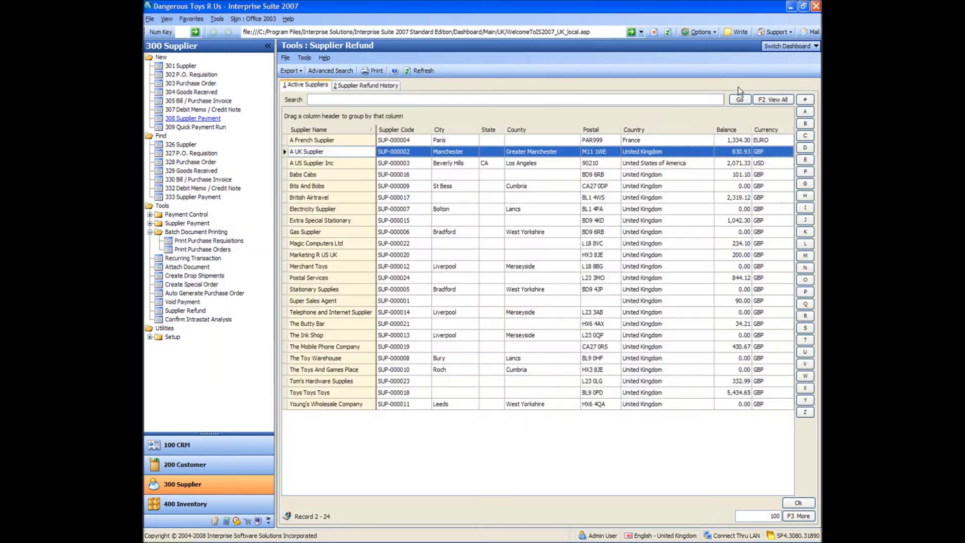
Find A UK Supplier's record and change the payment group in its setup to Remmittance & File.
left_click(457, 207)
left_click(325, 172)
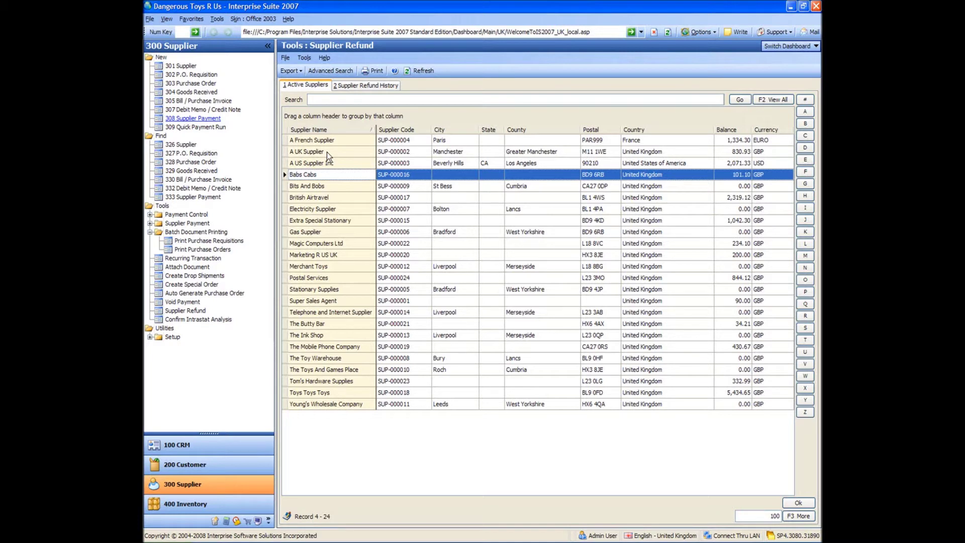
left_click(193, 145)
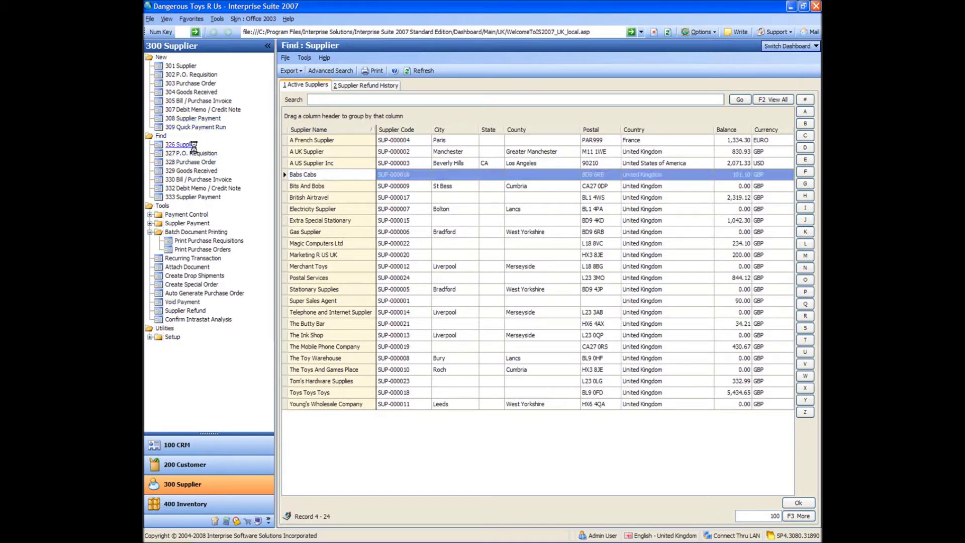
left_click(337, 150)
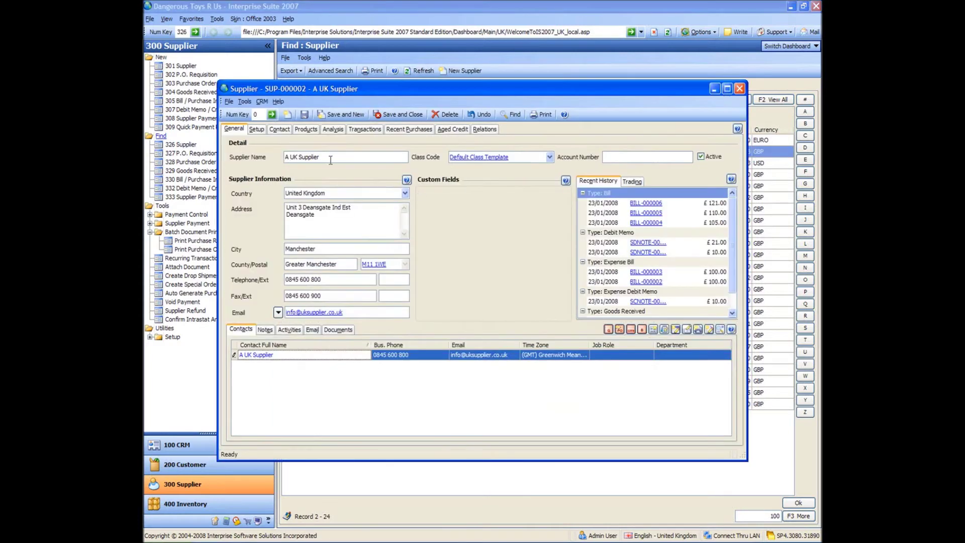
left_click(257, 130)
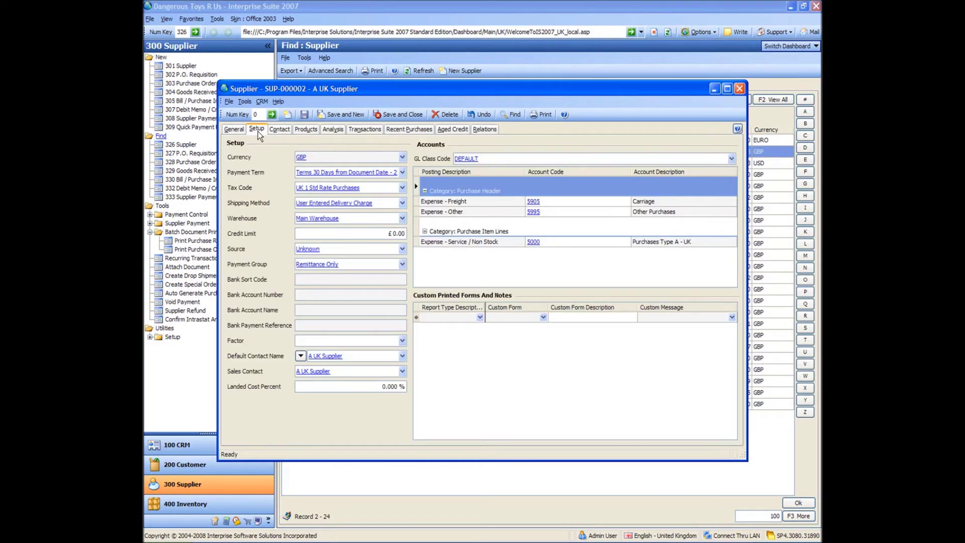
left_click(403, 265)
left_click(331, 369)
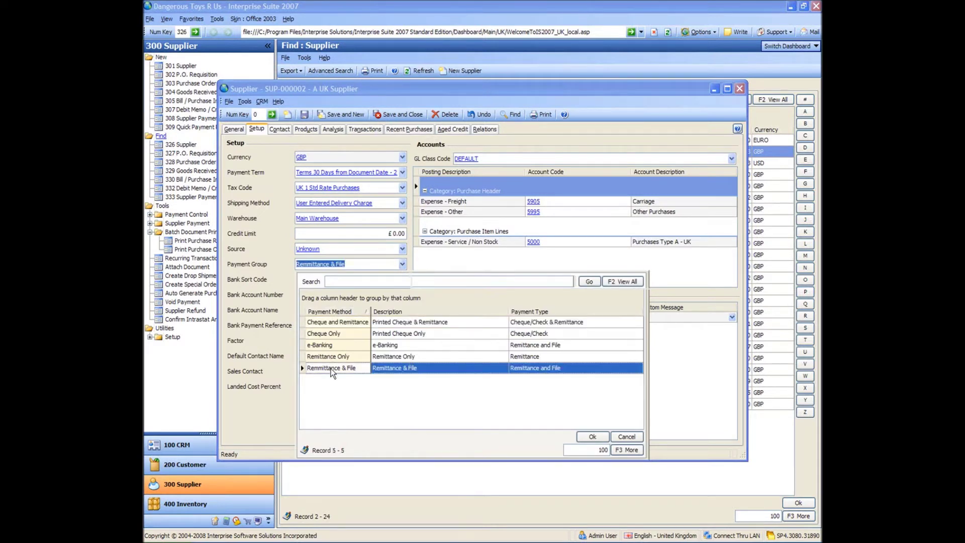
Enter A UK Supplier's bank sort code and bank account number, and save and close the supplier record.
left_click(346, 280)
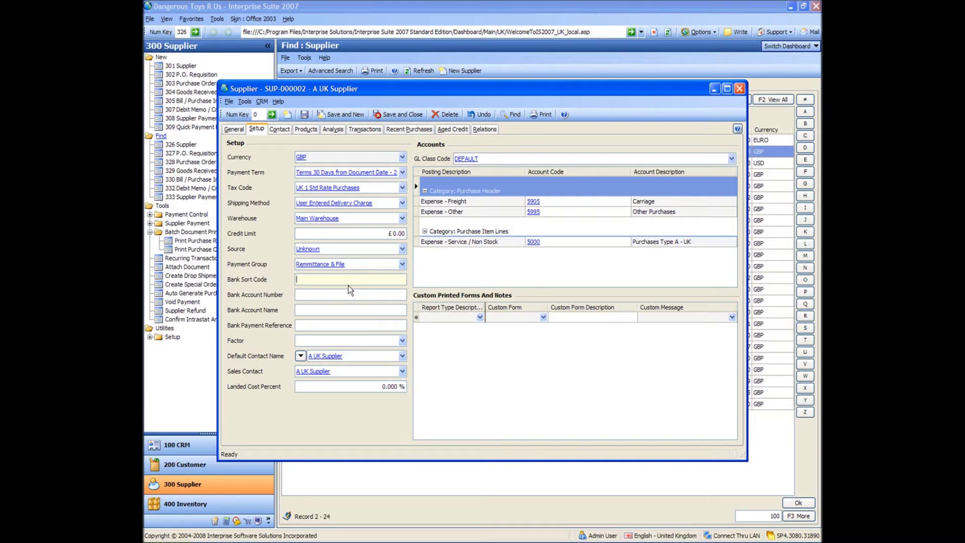
type("010101")
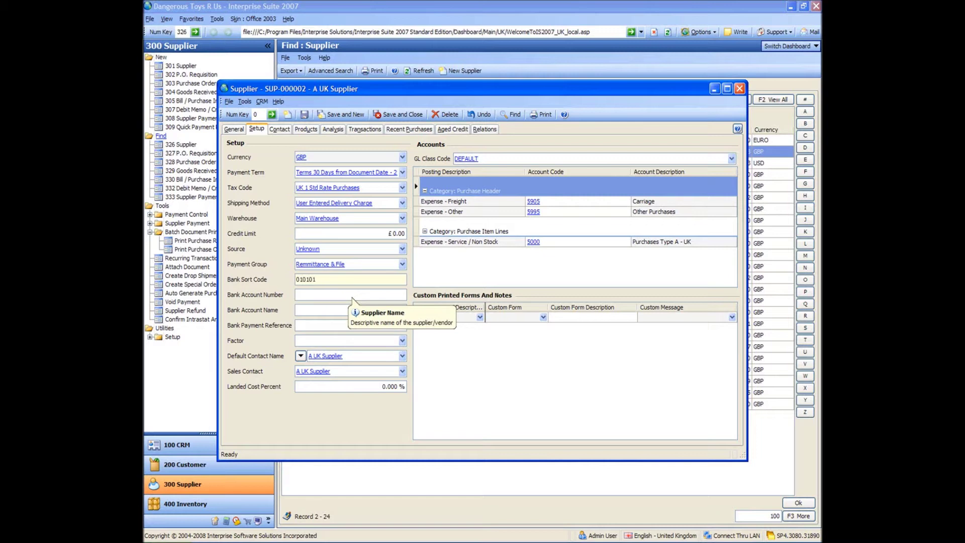
key("Tab")
type("00000")
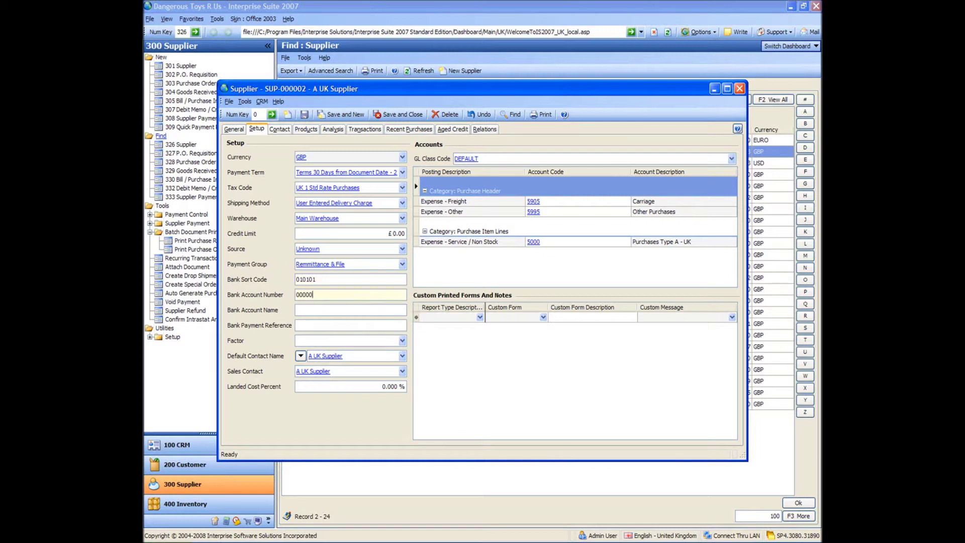
type("001")
left_click(393, 115)
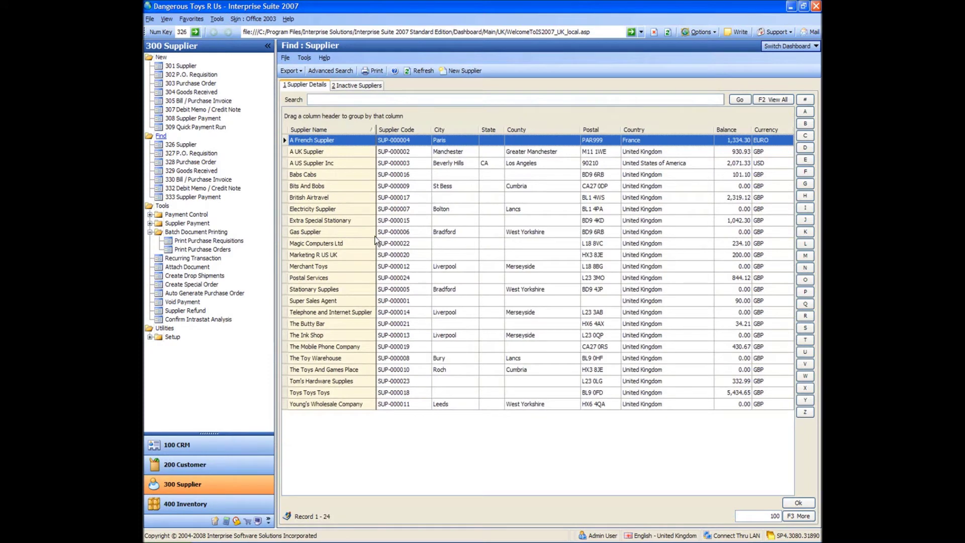
Set British Airtravel's payment group to Remmittance & File and its factor to Factors R Us, and save and close the supplier record.
left_click(334, 198)
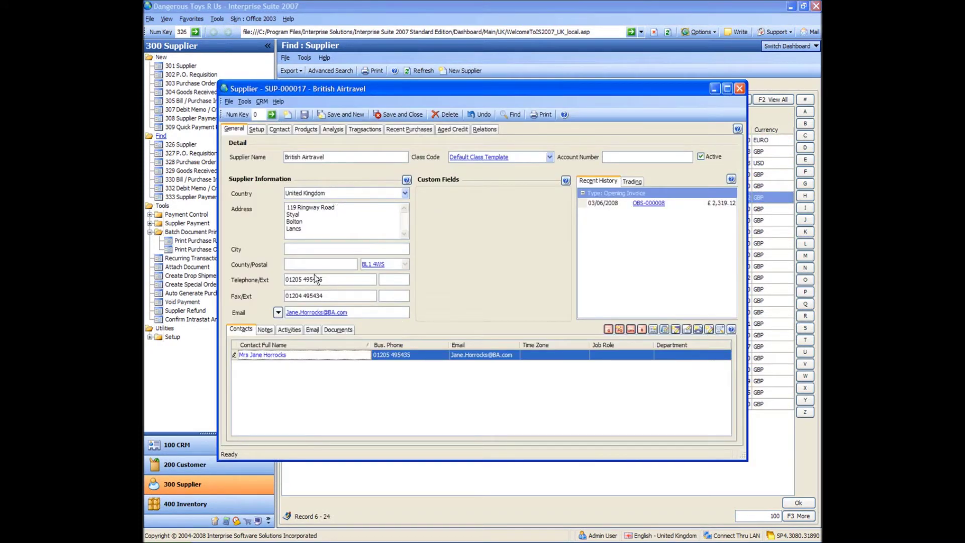
left_click(256, 129)
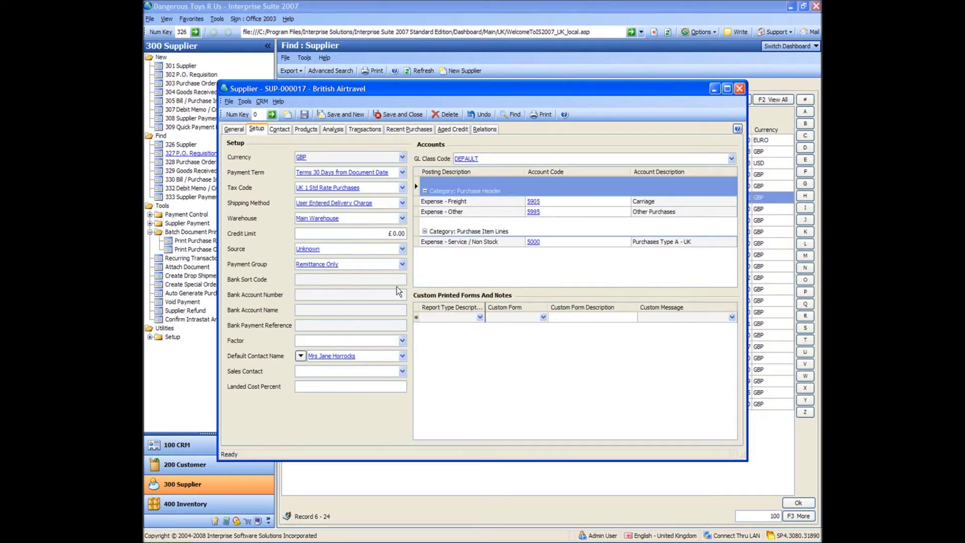
left_click(403, 264)
double_click(326, 367)
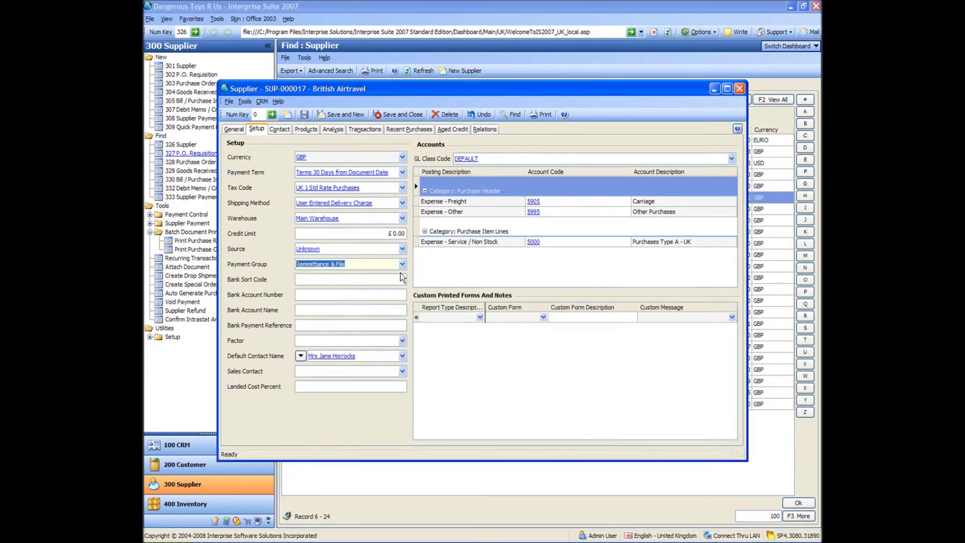
left_click(402, 343)
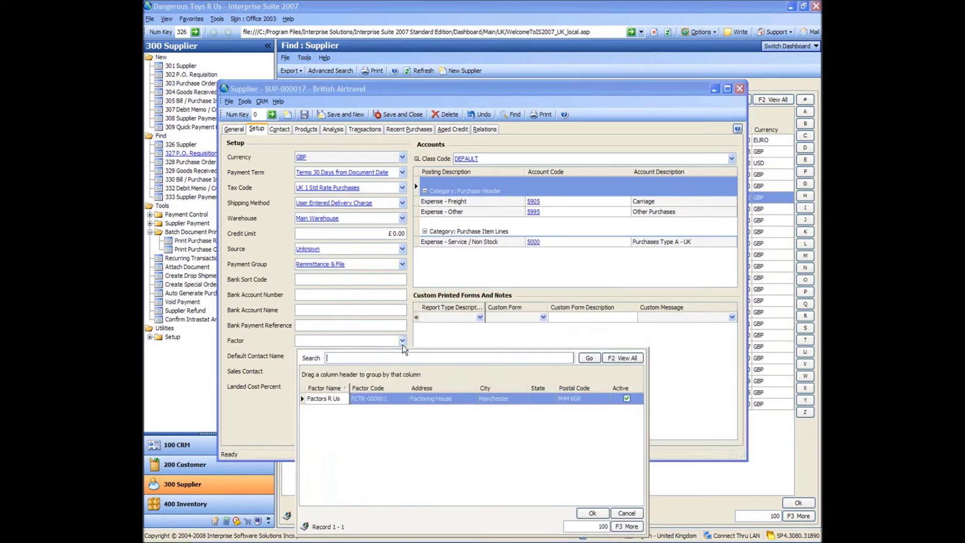
double_click(323, 398)
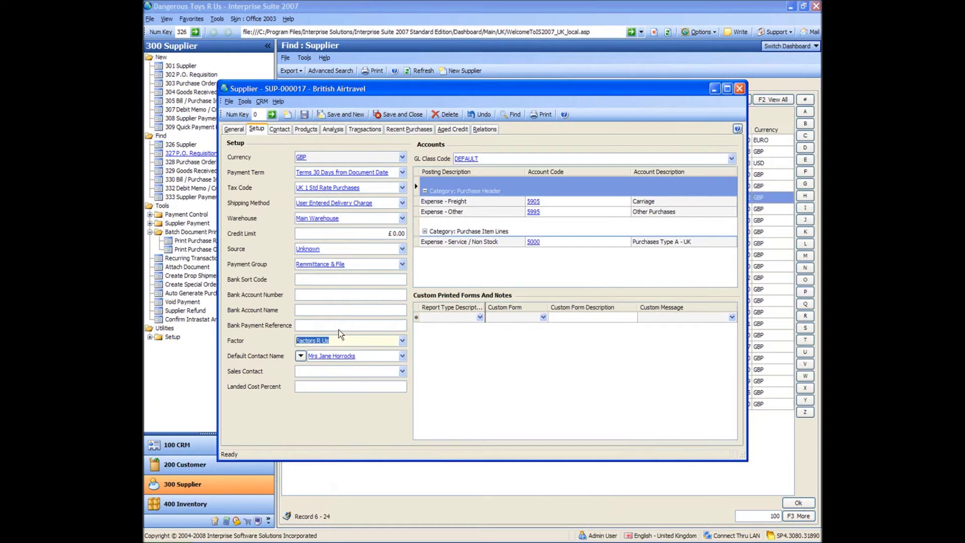
left_click(405, 119)
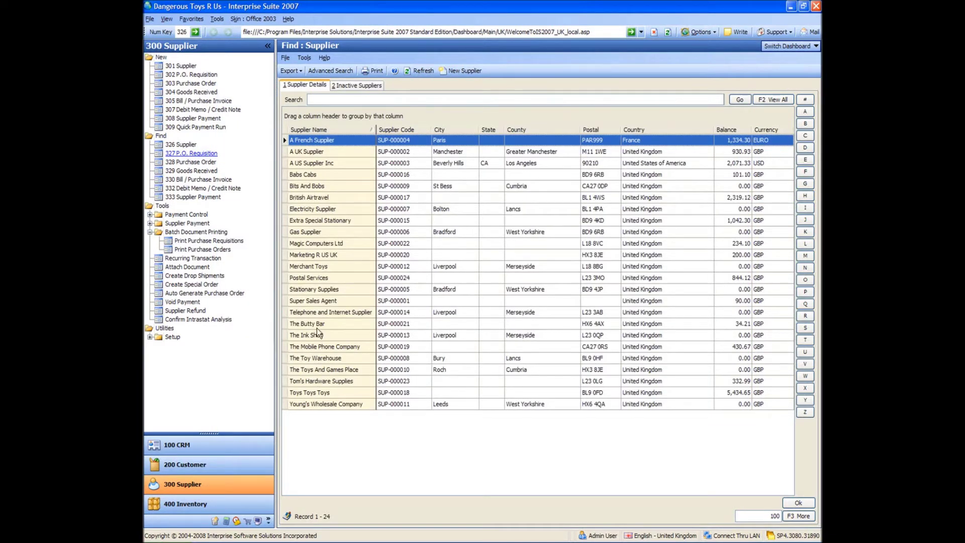
Change the payment group of supplier Toys Toys Toys to Cheque and Remittance, and save and close the record.
left_click(310, 392)
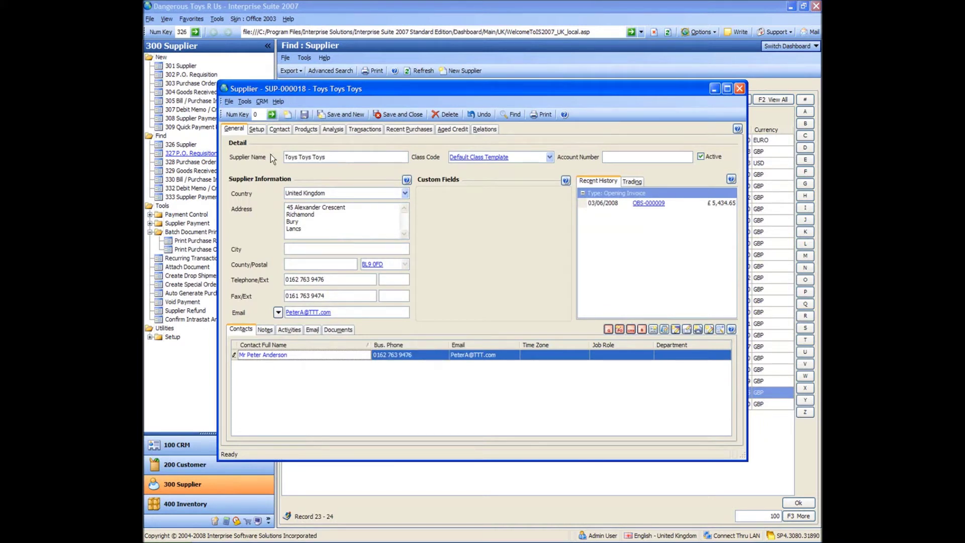
left_click(260, 128)
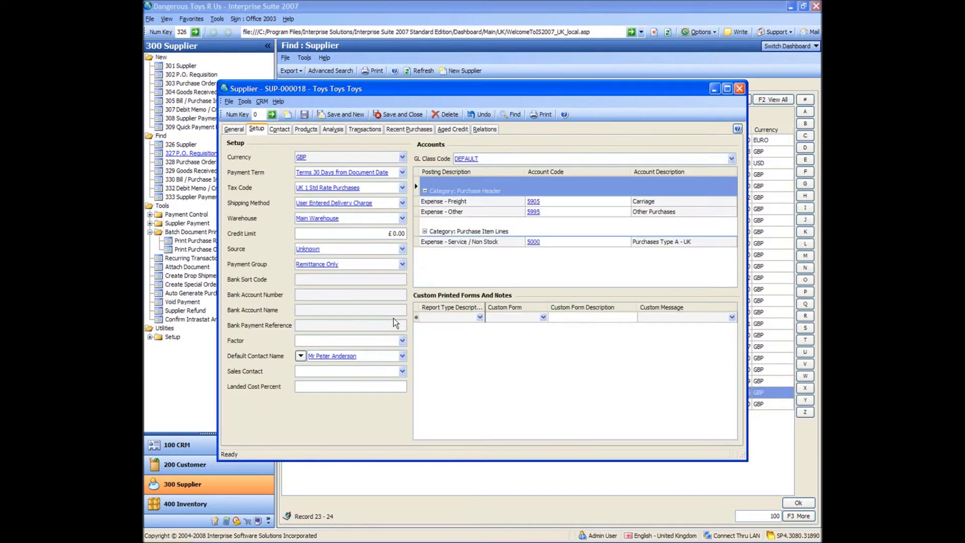
left_click(402, 264)
double_click(342, 323)
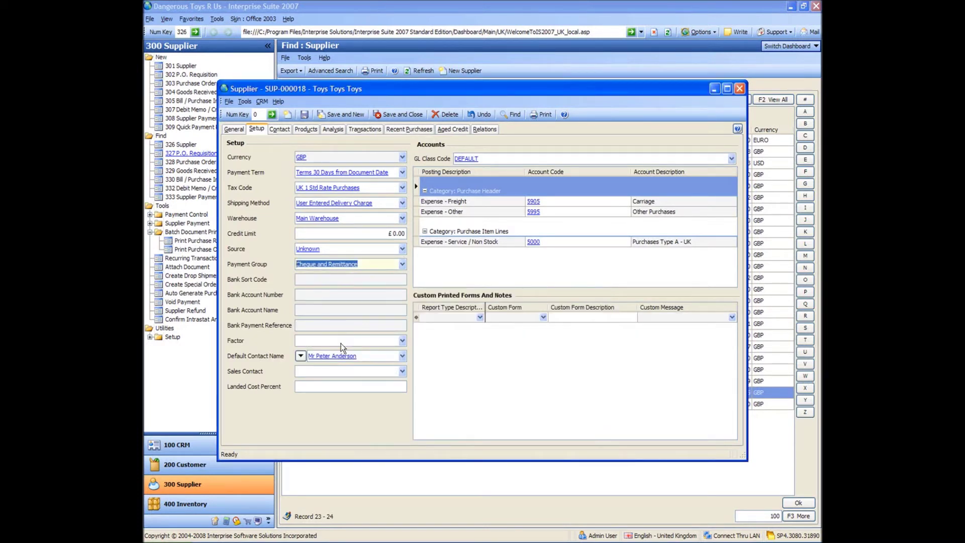
left_click(336, 386)
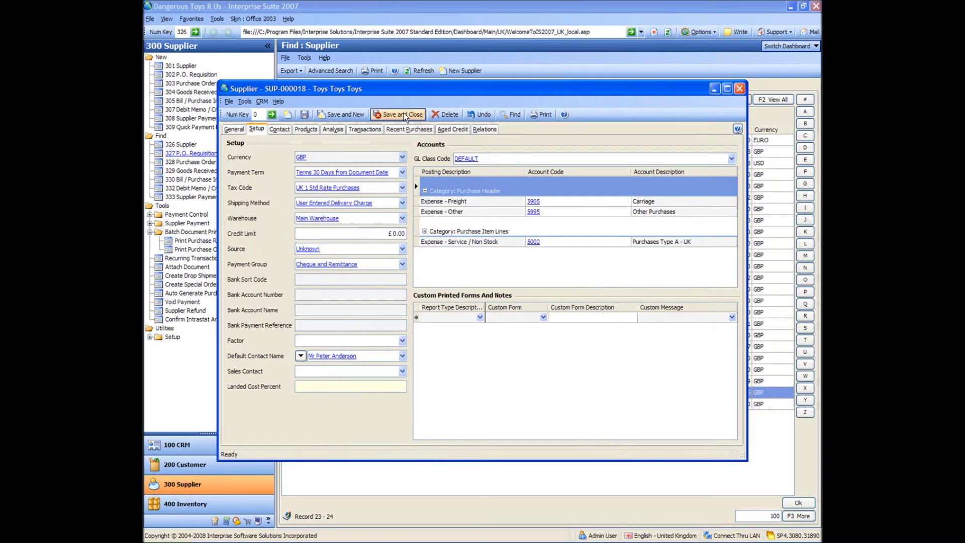
left_click(404, 115)
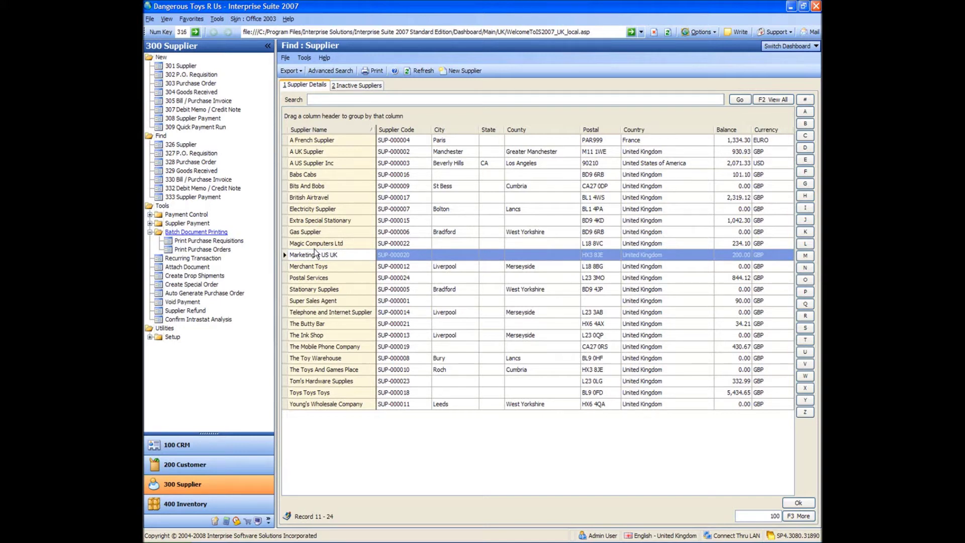
Start creating a supplier payment run for all suppliers and include bills eligible for early payment discounts.
left_click(150, 223)
left_click(231, 233)
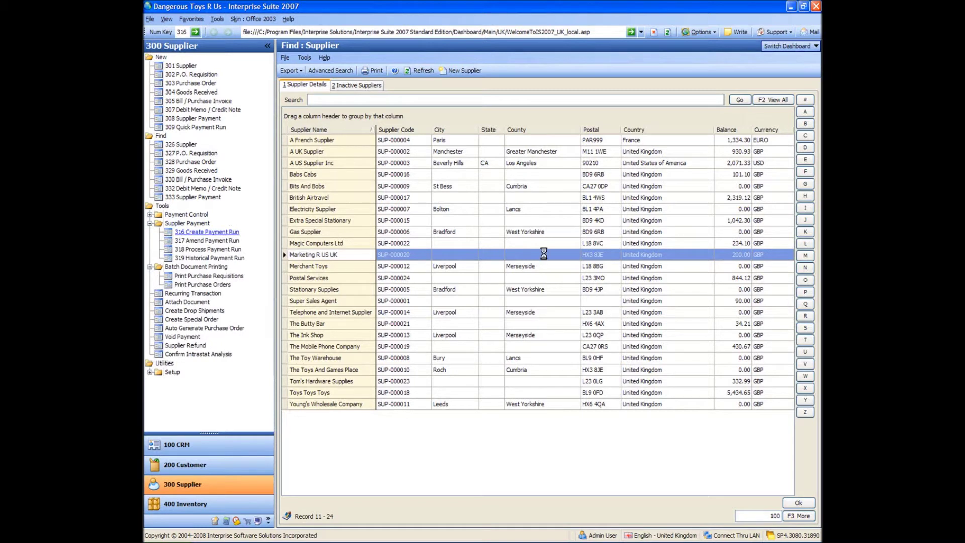
left_click(621, 421)
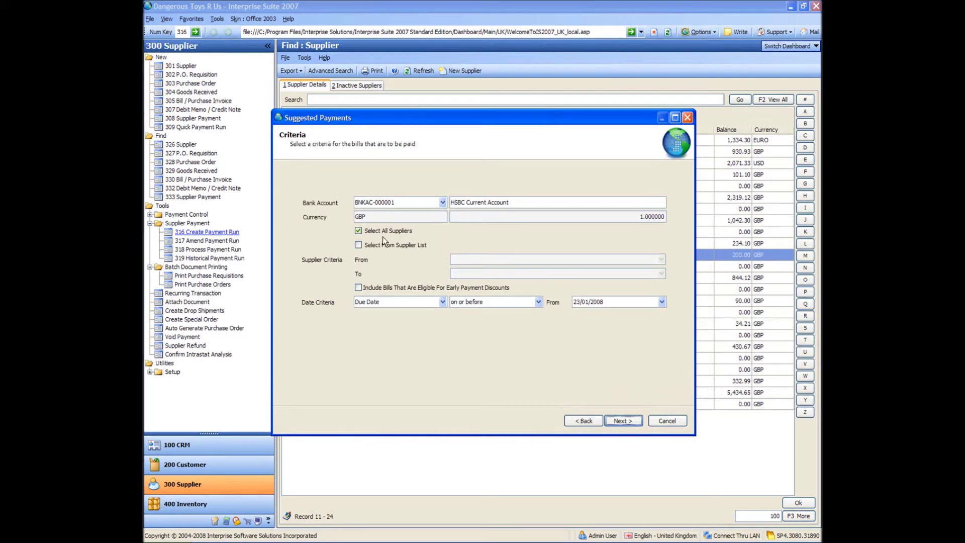
left_click(358, 287)
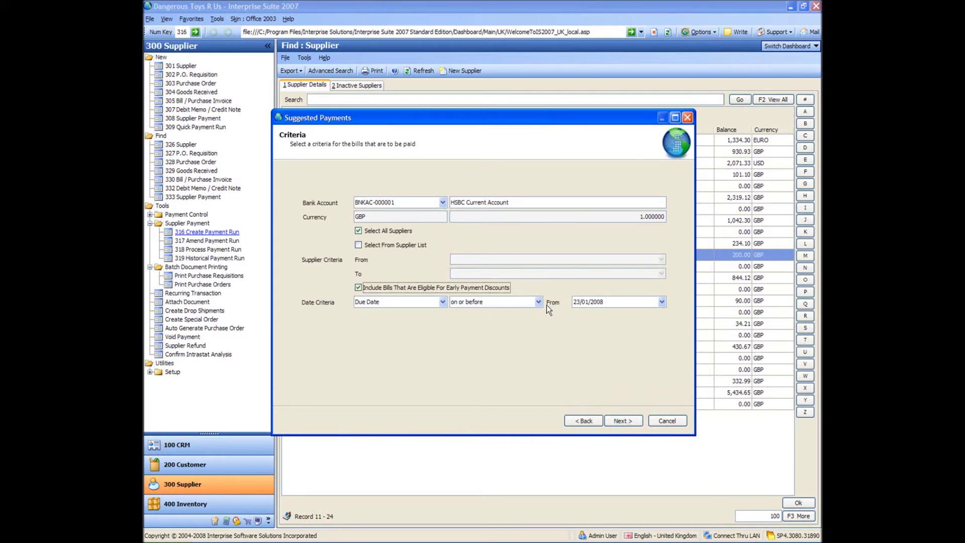
Move the payment run's due-date cut-off to a later month and proceed to the list of bills.
left_click(662, 302)
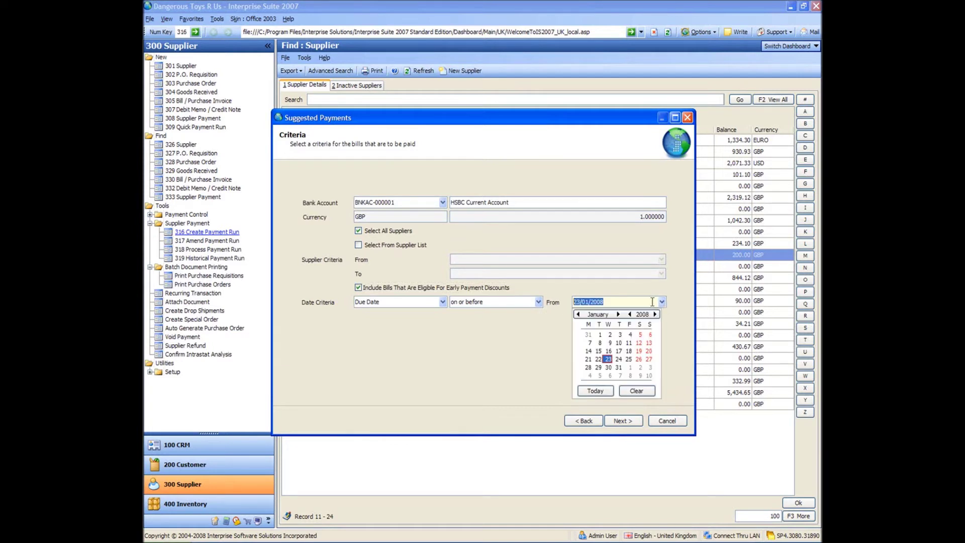
left_click(618, 314)
left_click(618, 314)
left_click(619, 314)
left_click(618, 315)
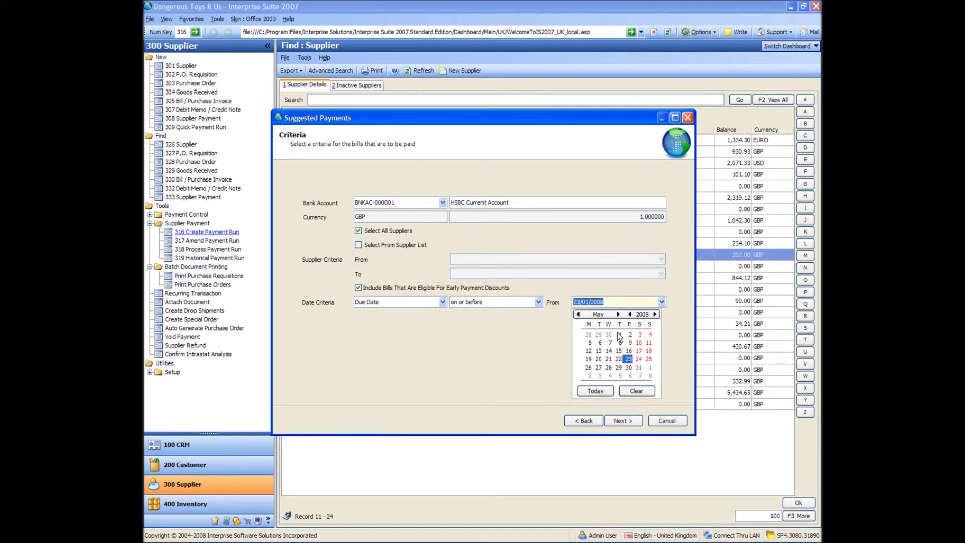
left_click(608, 368)
left_click(635, 423)
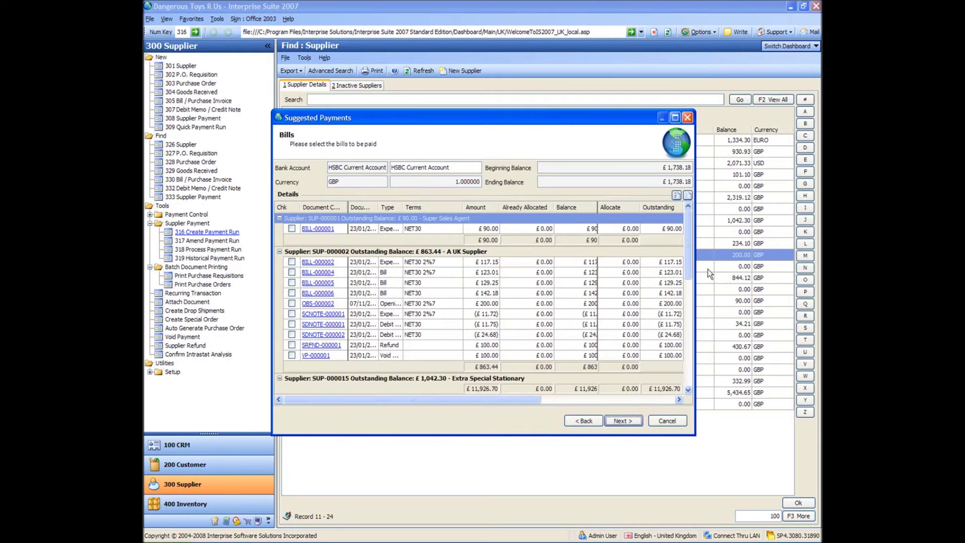
Select A UK Supplier's BILL-000004 and BILL-000005, plus the British Airtravel and Toys Toys Toys opening invoices, for payment.
mouse_move(687, 227)
left_mouse_down()
mouse_move(689, 311)
mouse_move(692, 221)
left_mouse_up()
left_click(291, 272)
left_click(292, 282)
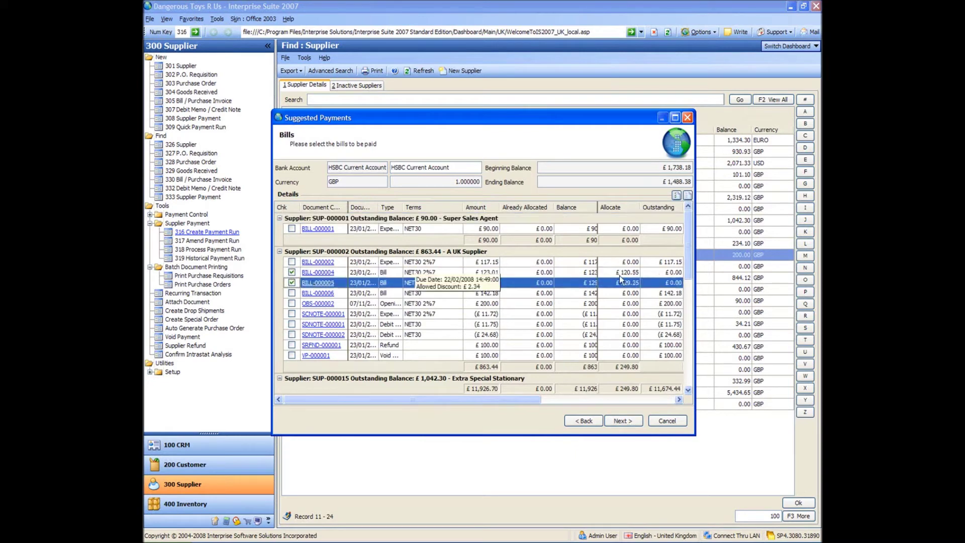
left_click_drag(689, 237, 693, 303)
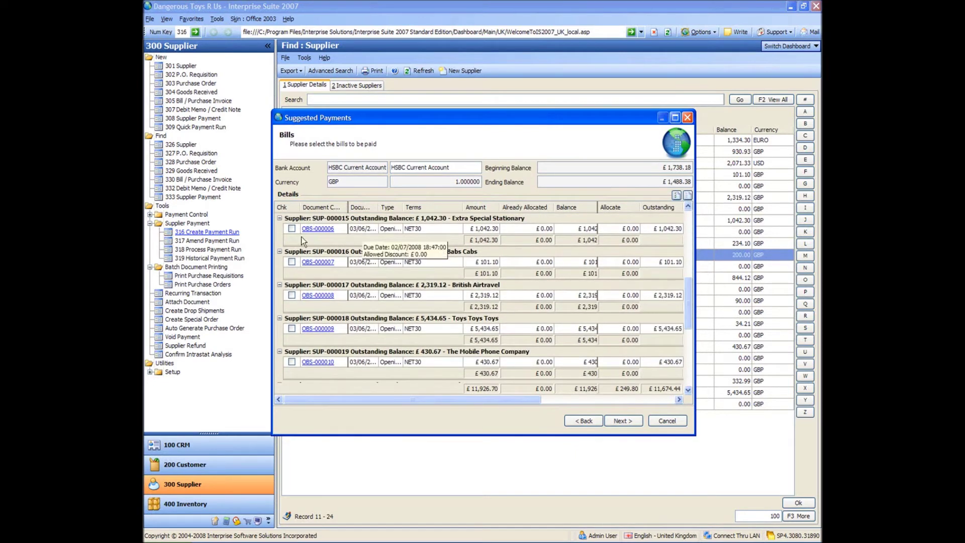
left_click(291, 295)
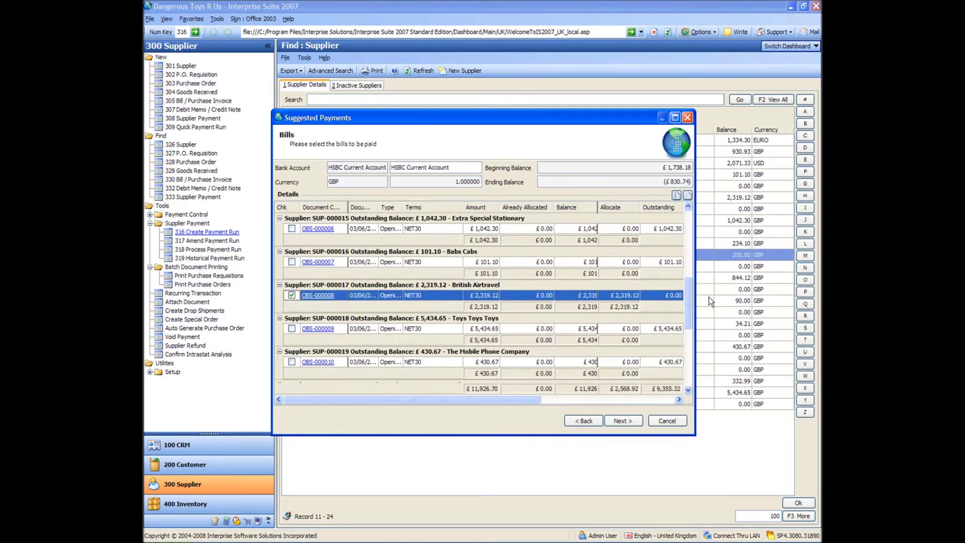
scroll(688, 298, "down", 1)
left_click(291, 285)
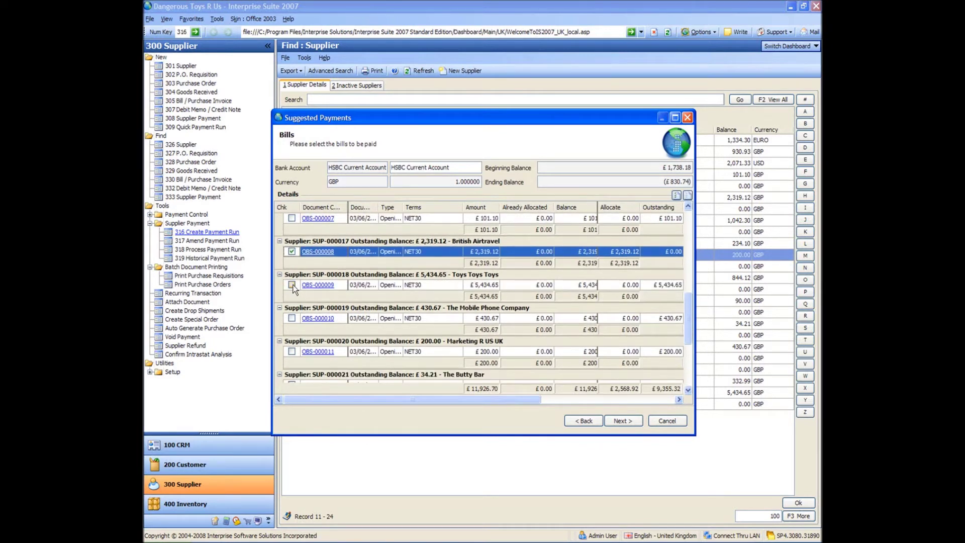
Finish the payment run with the Suggested Payment Report printed, and close the report preview.
left_click(621, 421)
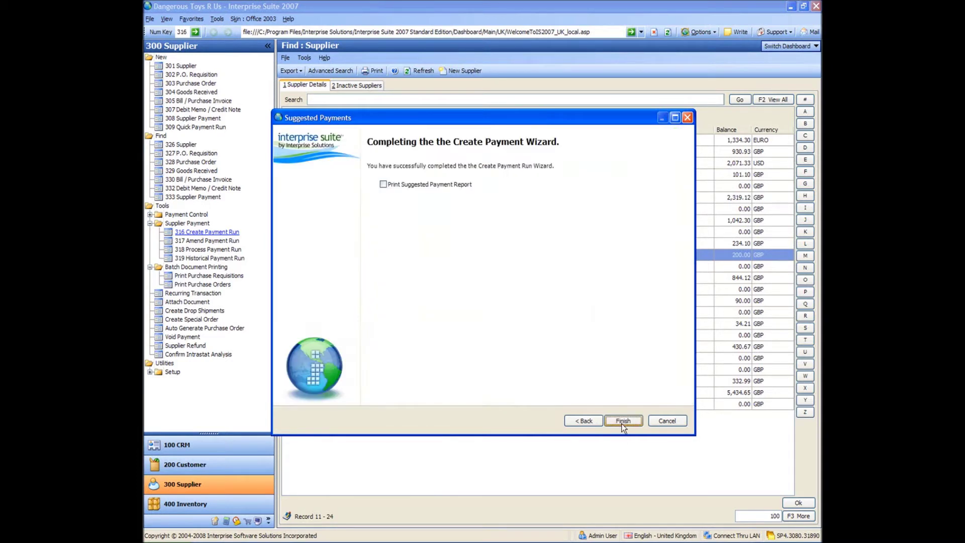
left_click(383, 185)
left_click(624, 421)
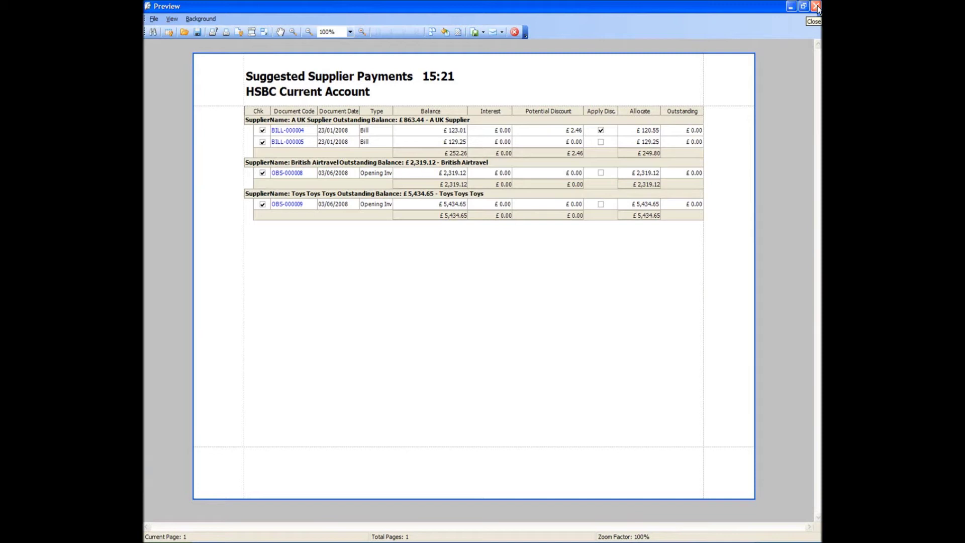
left_click(817, 6)
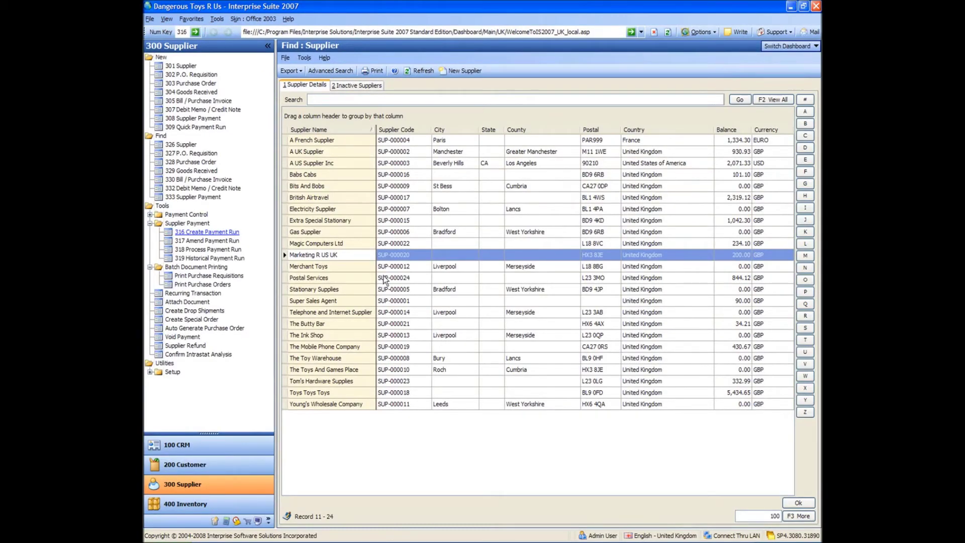
Amend the payment run to exclude A UK Supplier's BILL-000005, reprint the suggested payments report, and save and close the amendment.
left_click(194, 242)
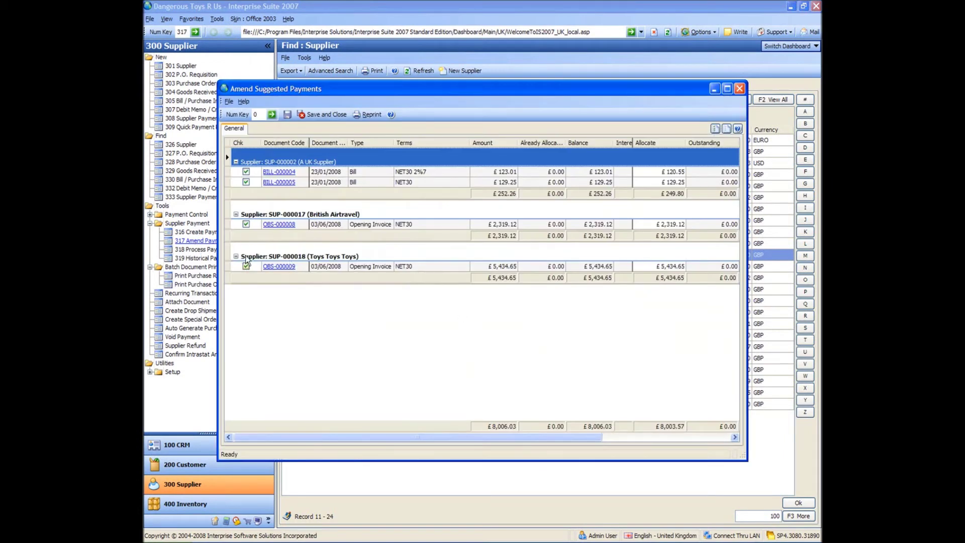
left_click(245, 183)
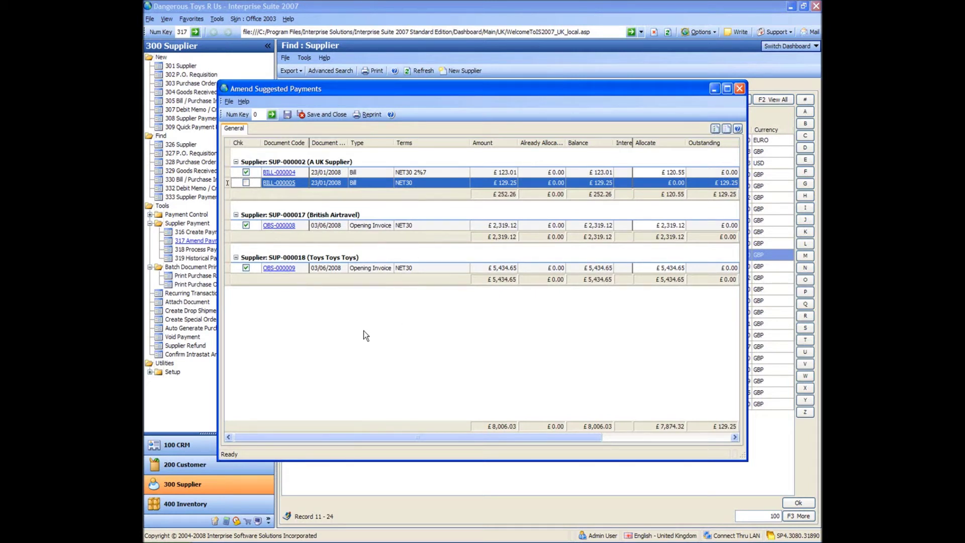
left_click(365, 115)
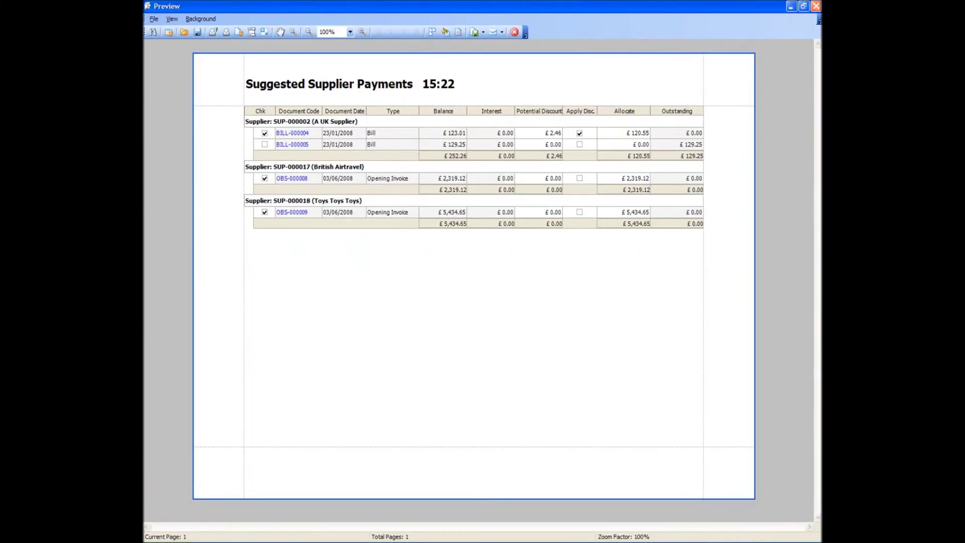
left_click(815, 7)
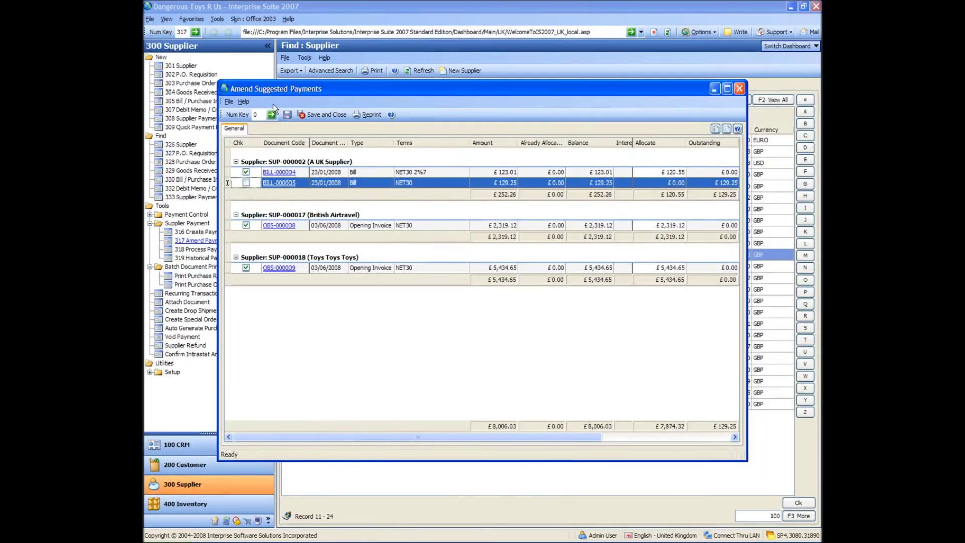
left_click(315, 114)
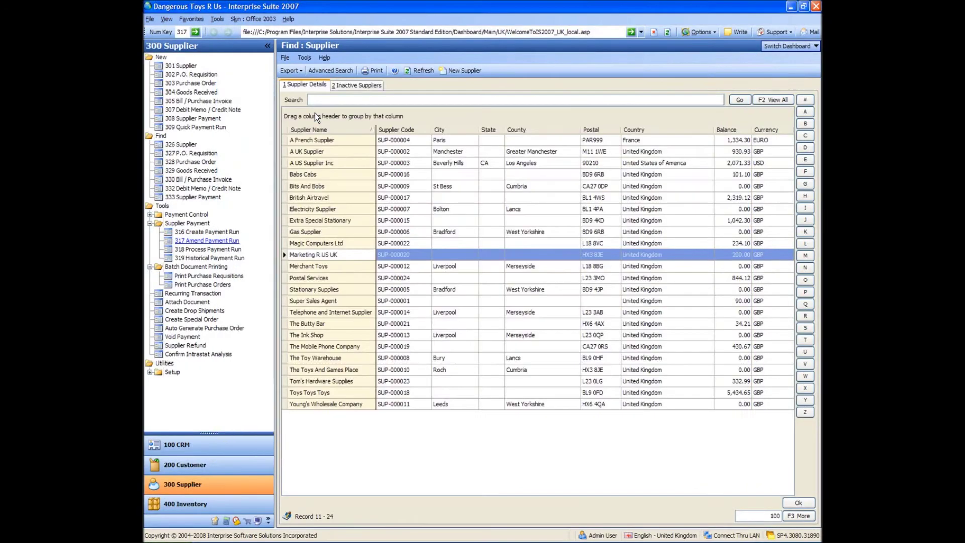
left_click(385, 323)
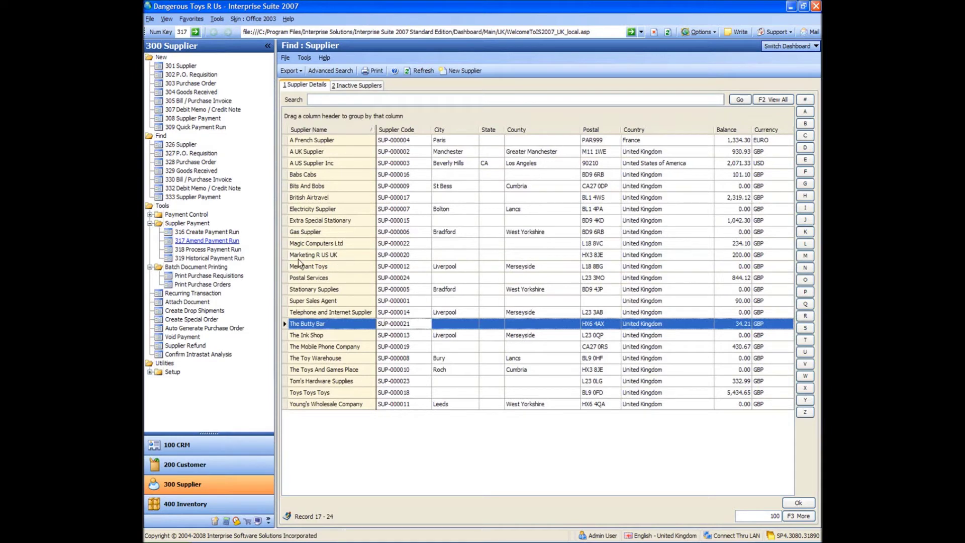
Process the payment run for the Remmittance & File payment group, and process and print the created payments.
left_click(207, 250)
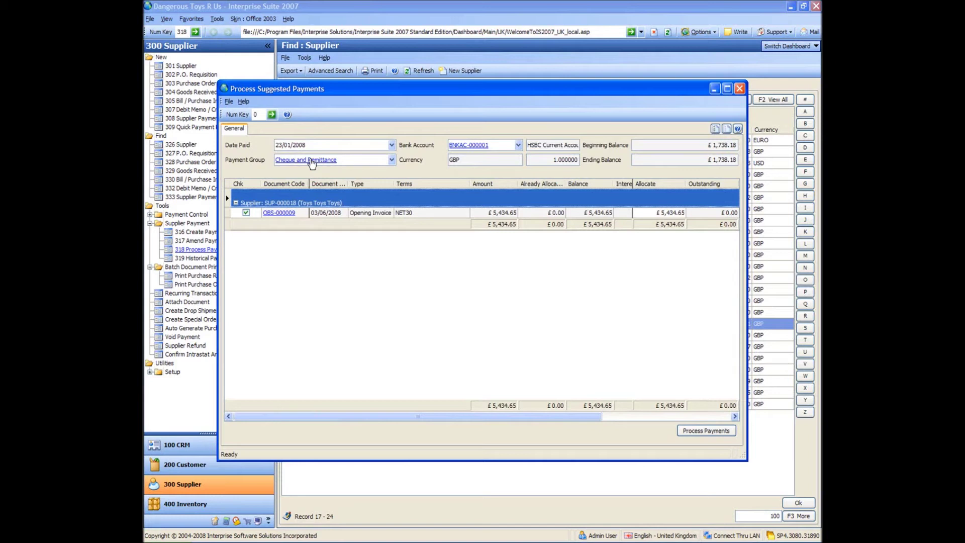
left_click(393, 160)
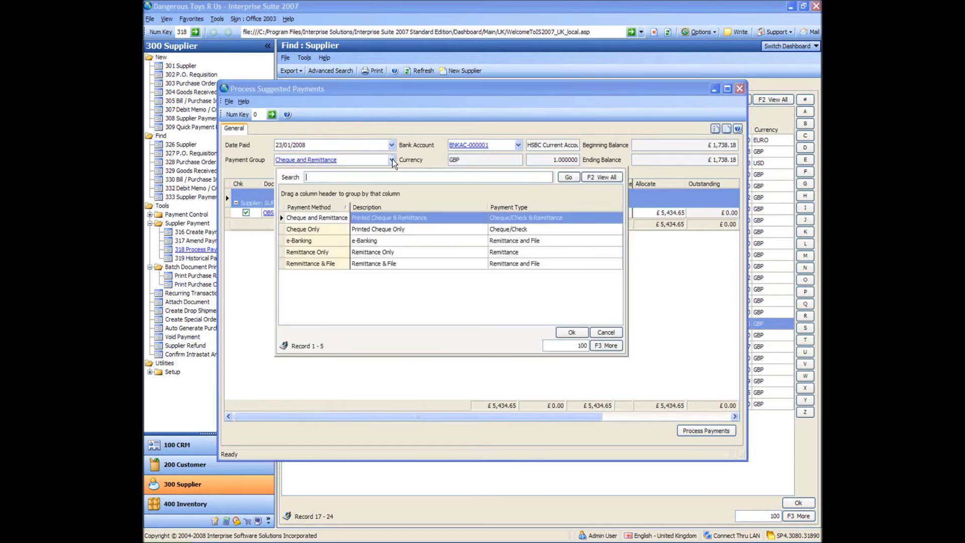
double_click(312, 265)
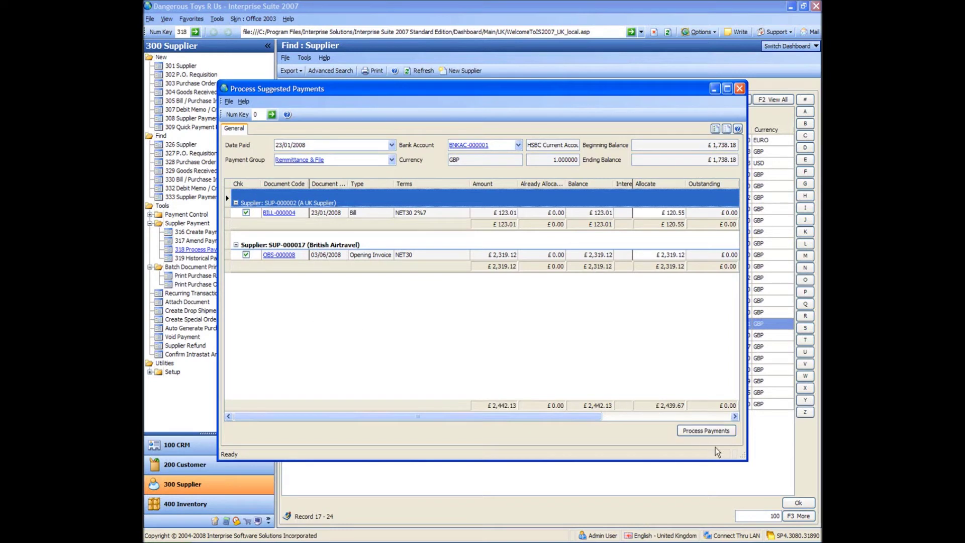
left_click(707, 431)
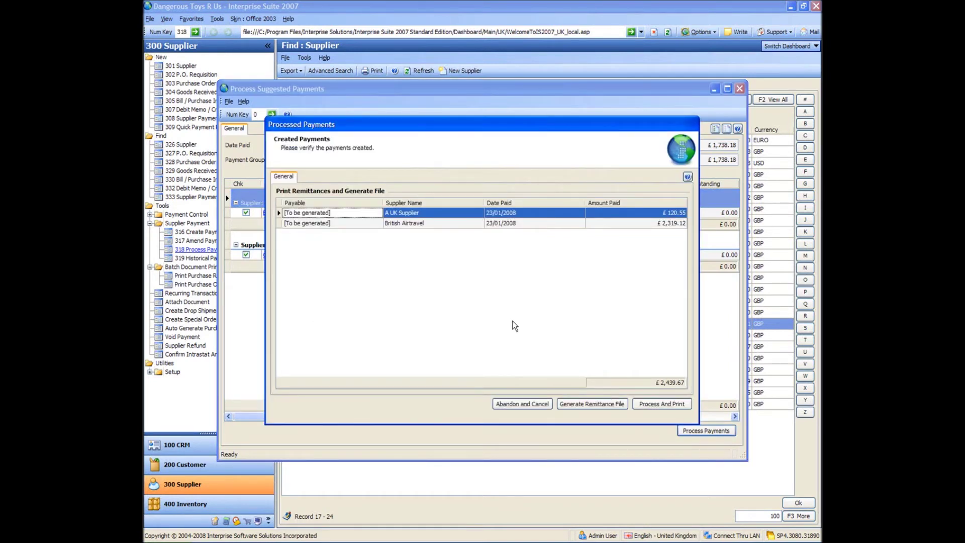
left_click(661, 406)
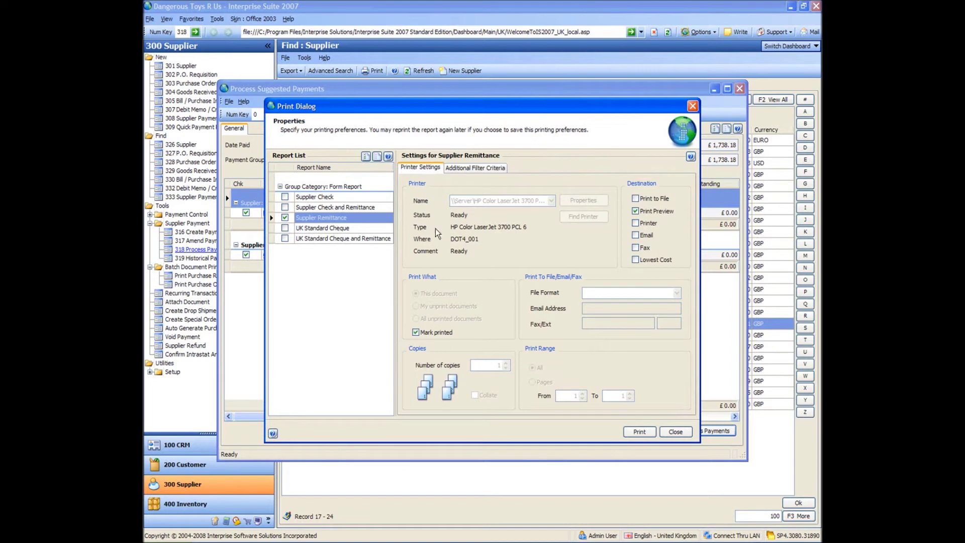
Preview both pages of the Supplier Remittance, close the preview and print settings, and answer that the payments did not print correctly.
left_click(647, 434)
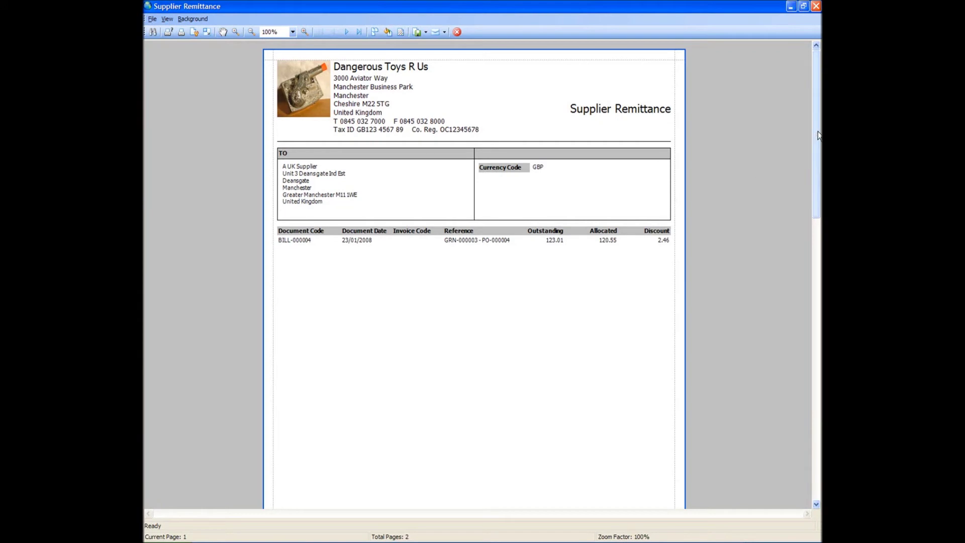
left_click_drag(818, 134, 818, 368)
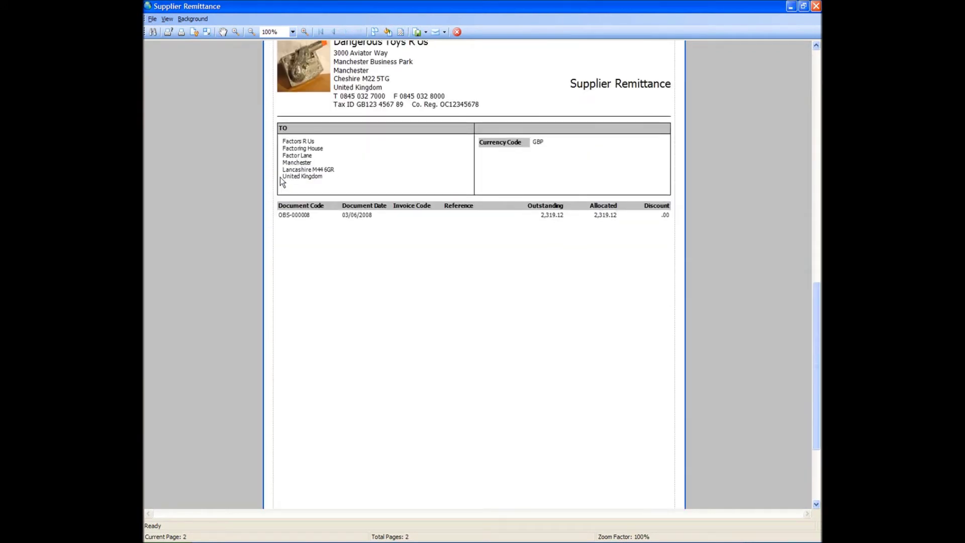
left_click_drag(817, 305, 815, 73)
left_click_drag(816, 165, 817, 73)
left_click(817, 7)
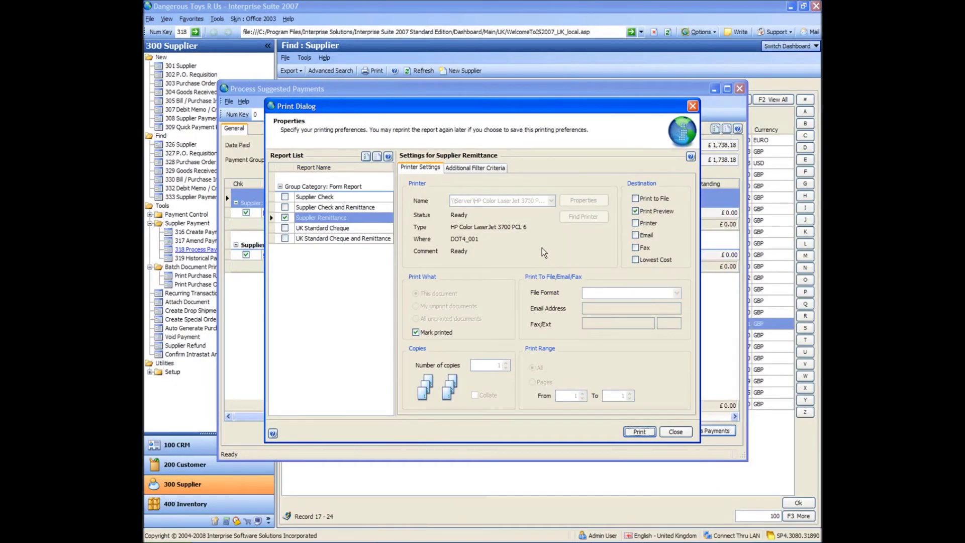
left_click(670, 431)
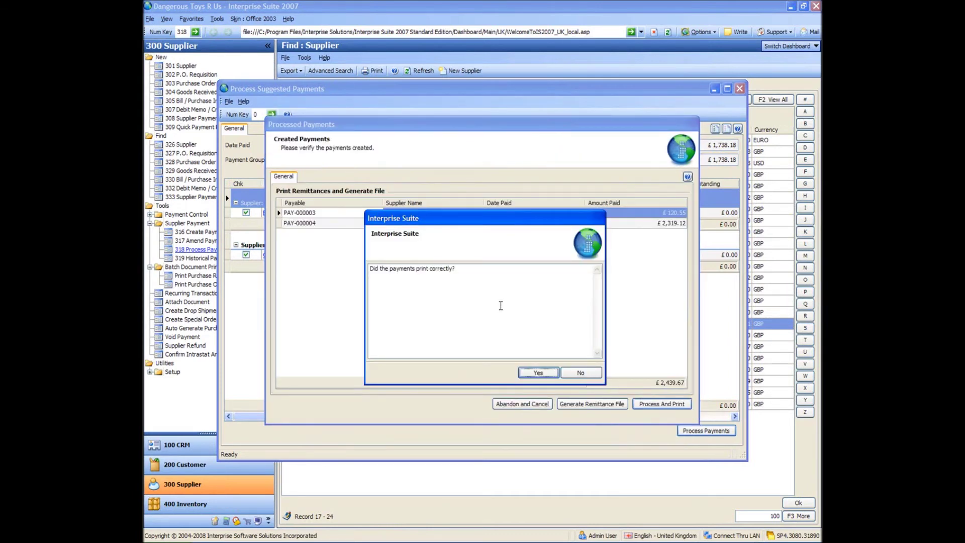
left_click(582, 373)
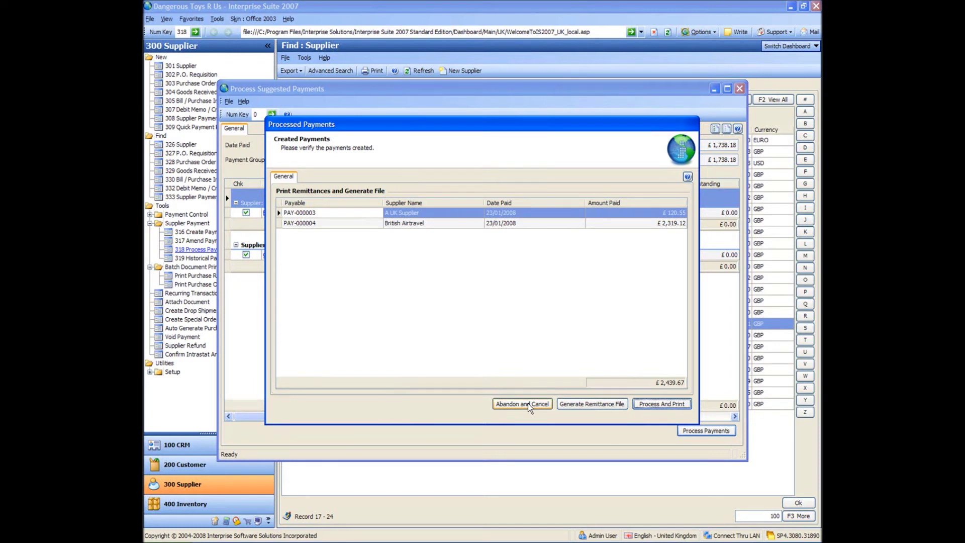
Process and print the Supplier Remittance again, confirm that the payments printed correctly, and close the suggested payments window.
left_click(663, 404)
left_click(639, 431)
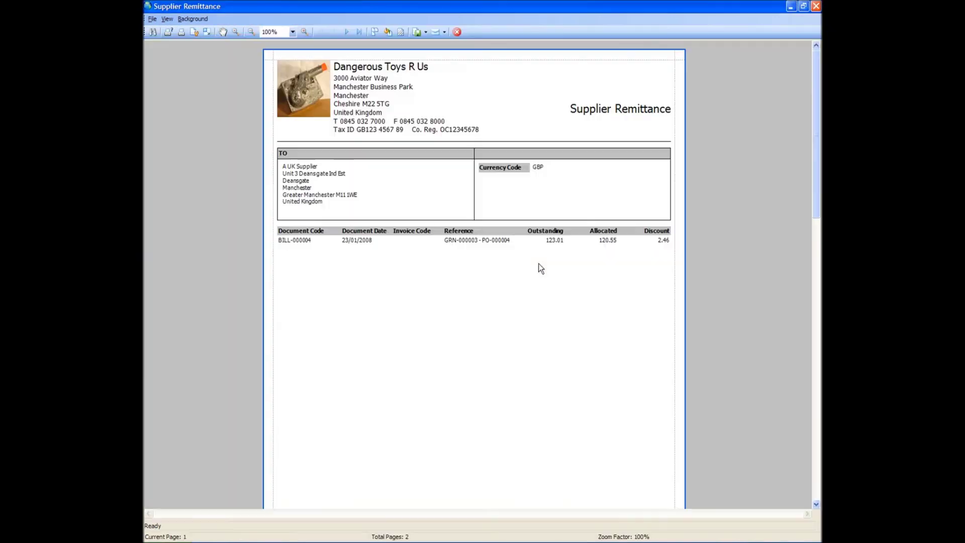
left_click(816, 7)
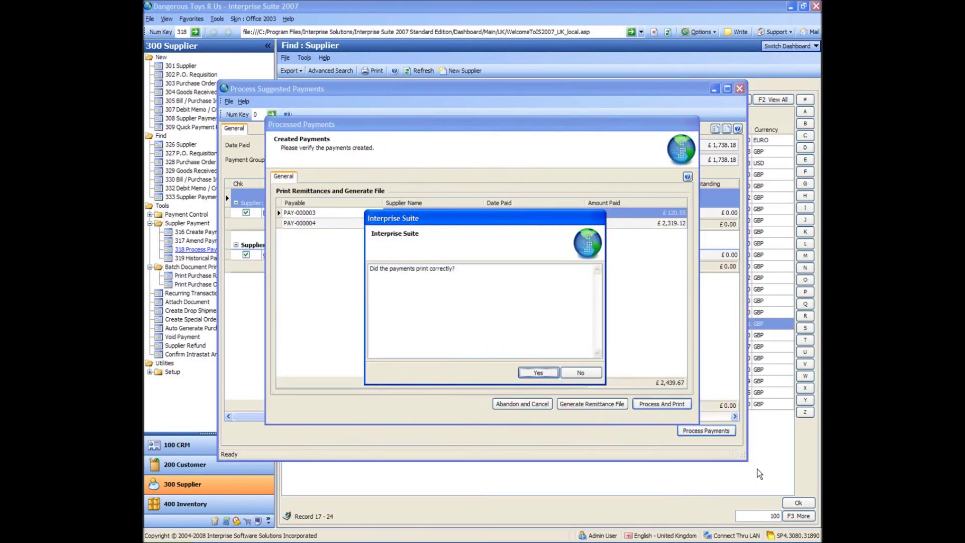
left_click(524, 321)
left_click(535, 373)
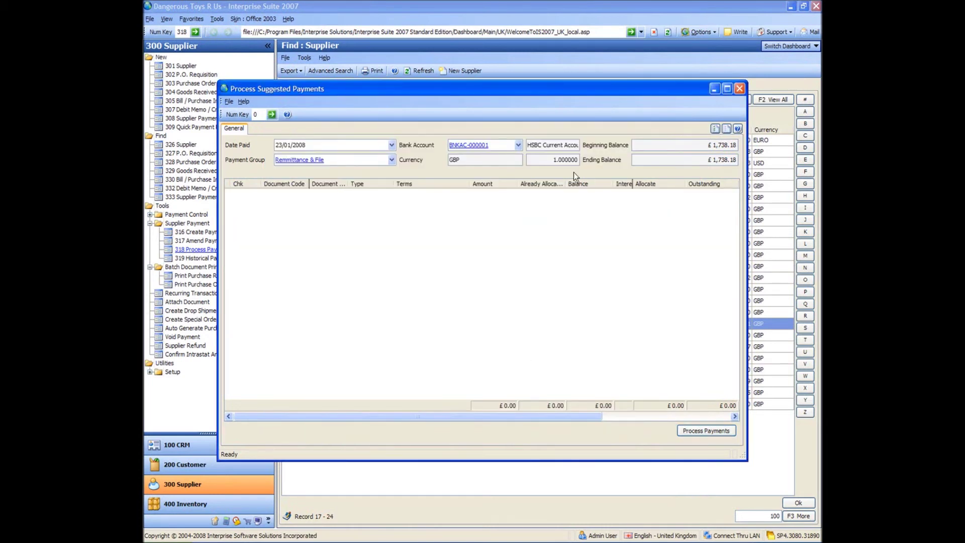
left_click_drag(490, 88, 491, 81)
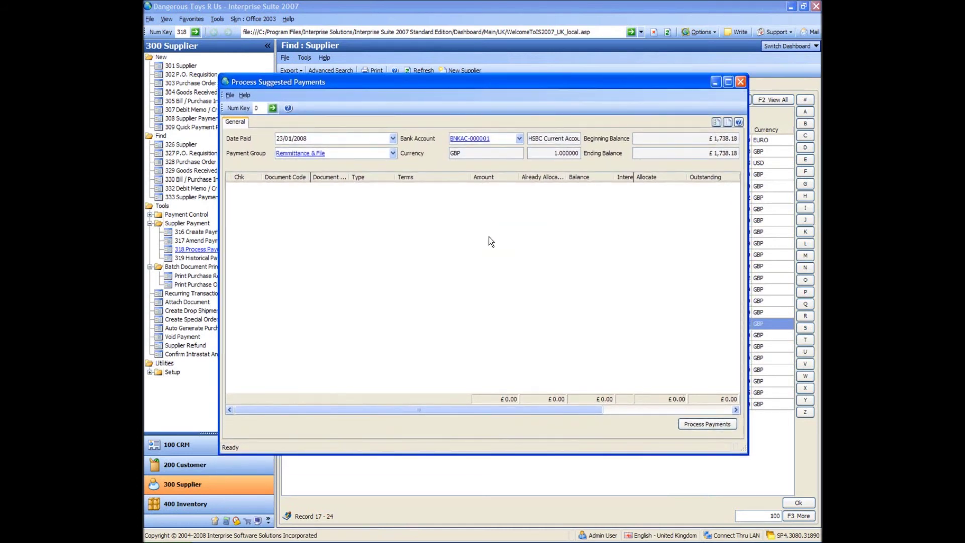
left_click(742, 82)
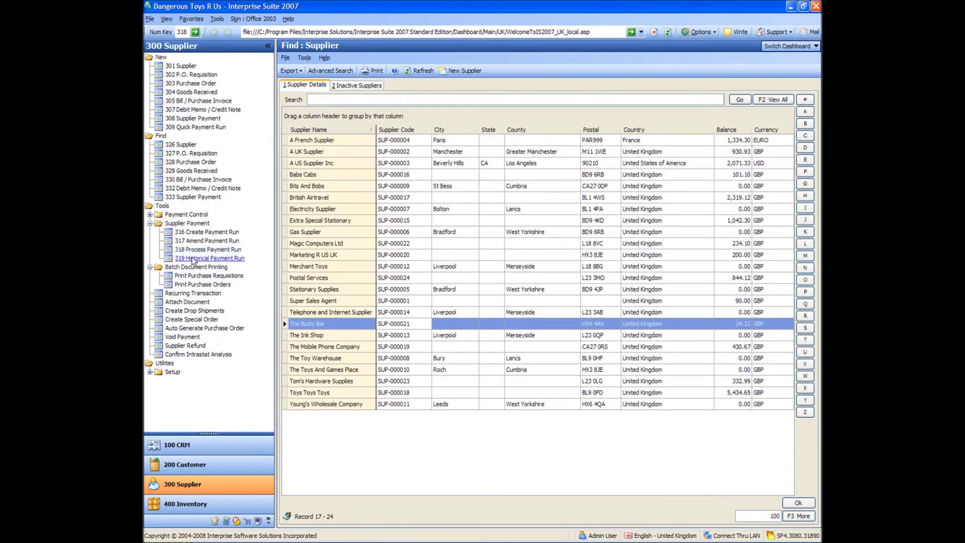
Review the historical payment run of the last 30 days for the Remittance & File group, and close it.
left_click(193, 258)
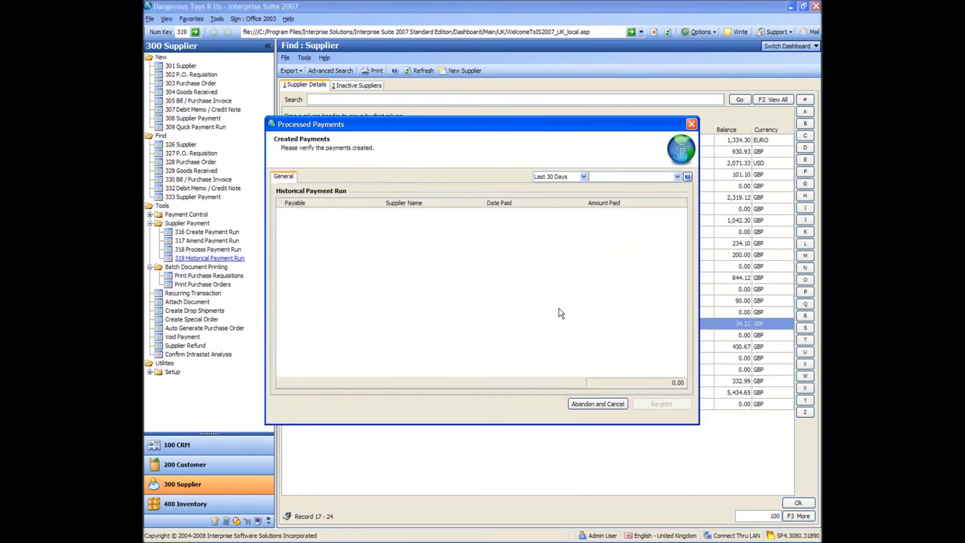
left_click(677, 176)
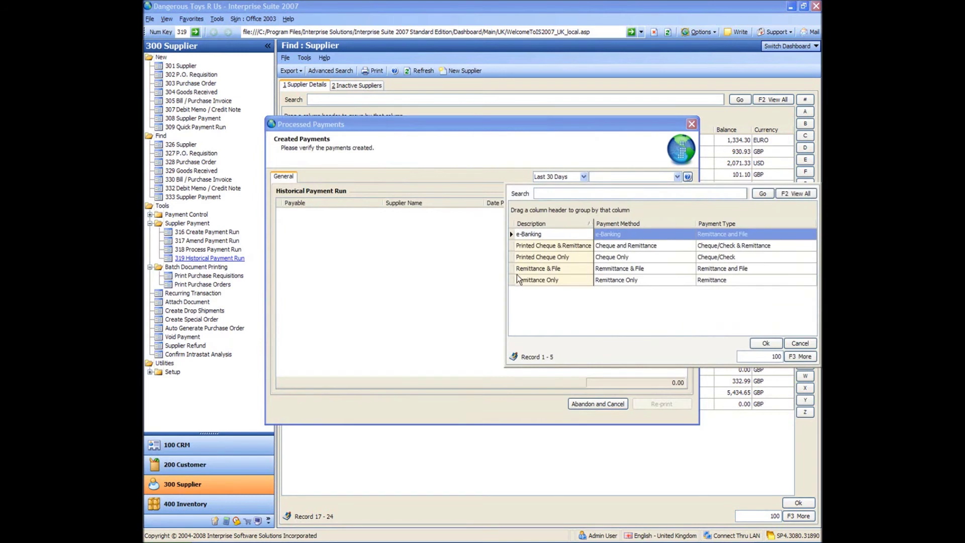
double_click(538, 269)
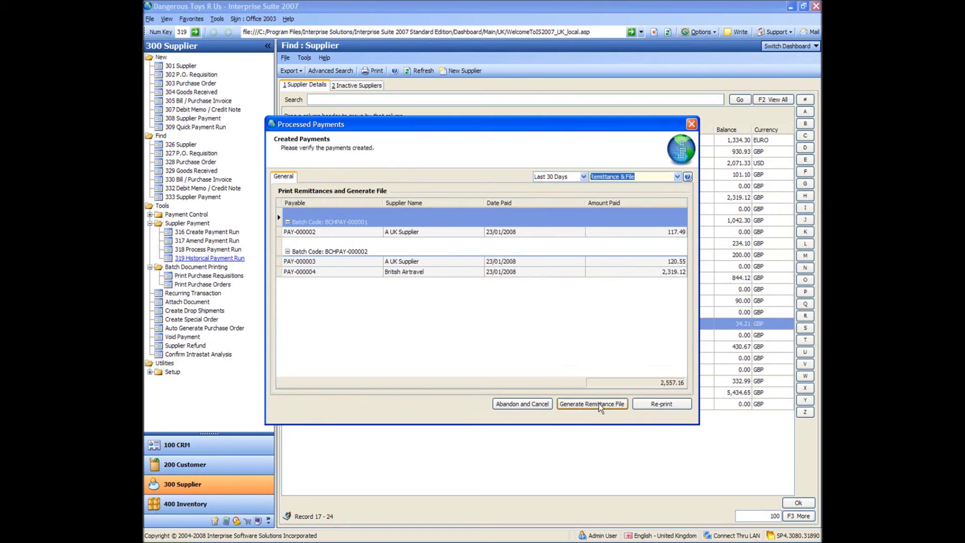
left_click(692, 124)
Process the Cheque and Remittance payment run for the Toys Toys Toys opening invoice, and assign payment numbers starting at check number 1.
left_click(218, 249)
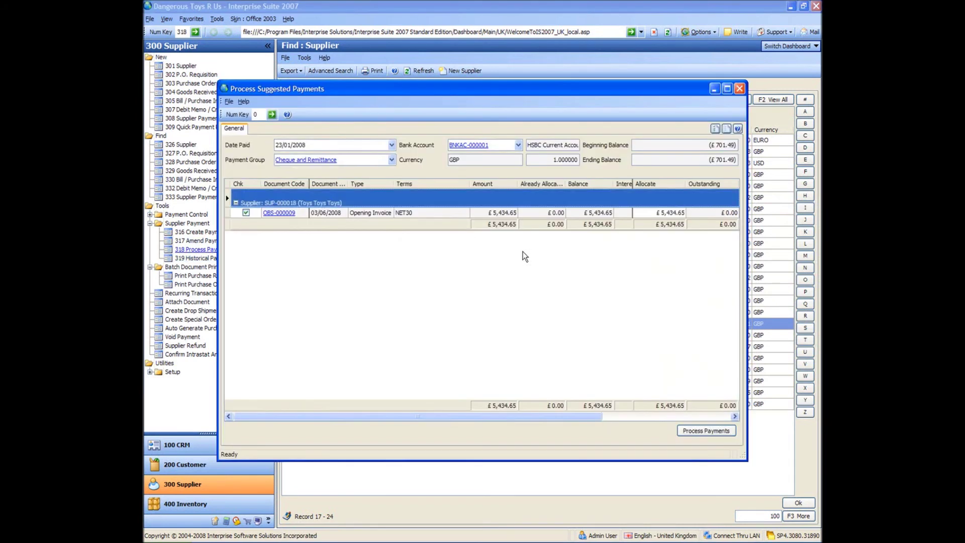
left_click(280, 217)
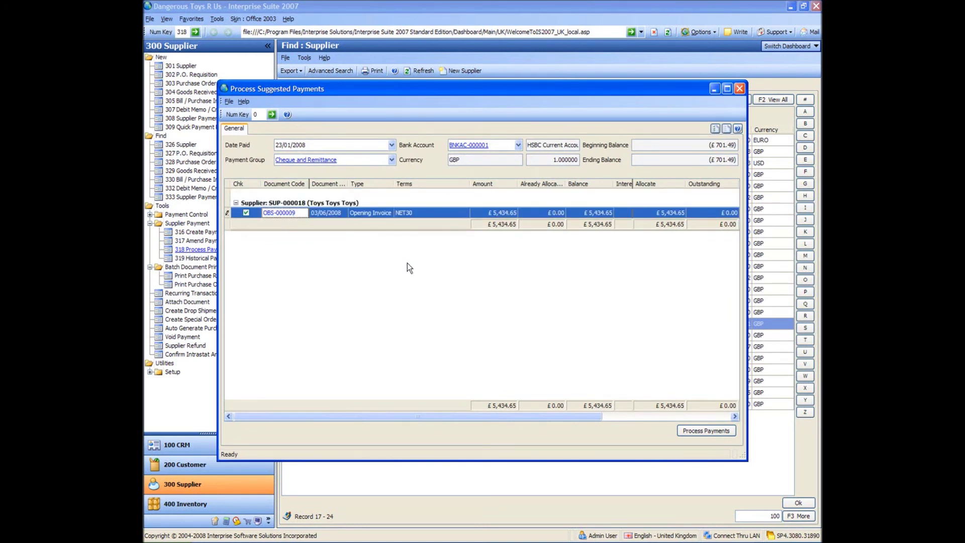
left_click(436, 275)
left_click(706, 431)
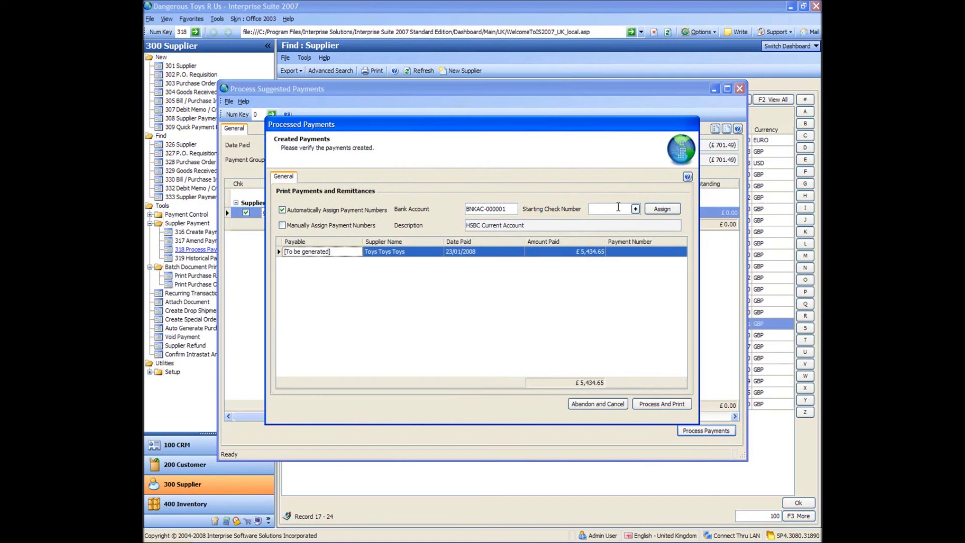
left_click(612, 208)
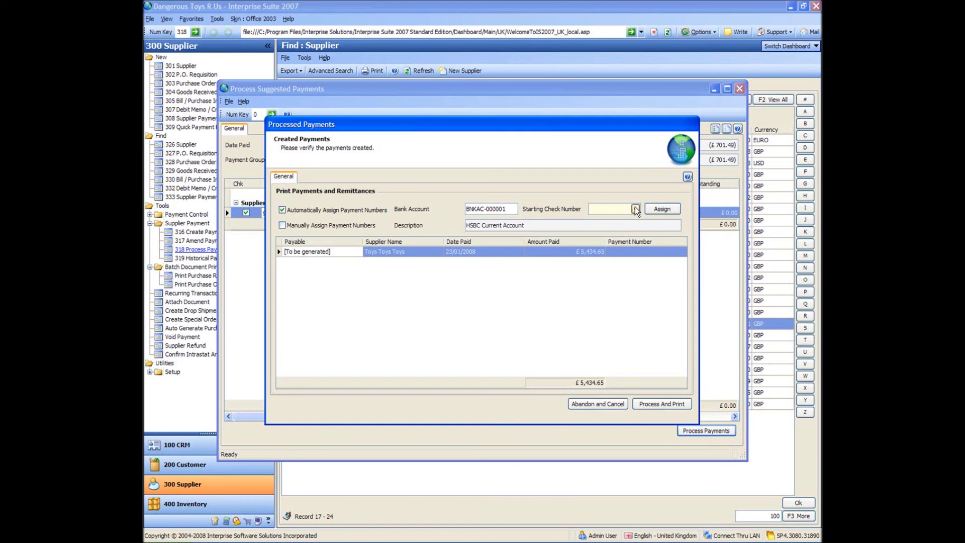
left_click(607, 207)
left_click(664, 209)
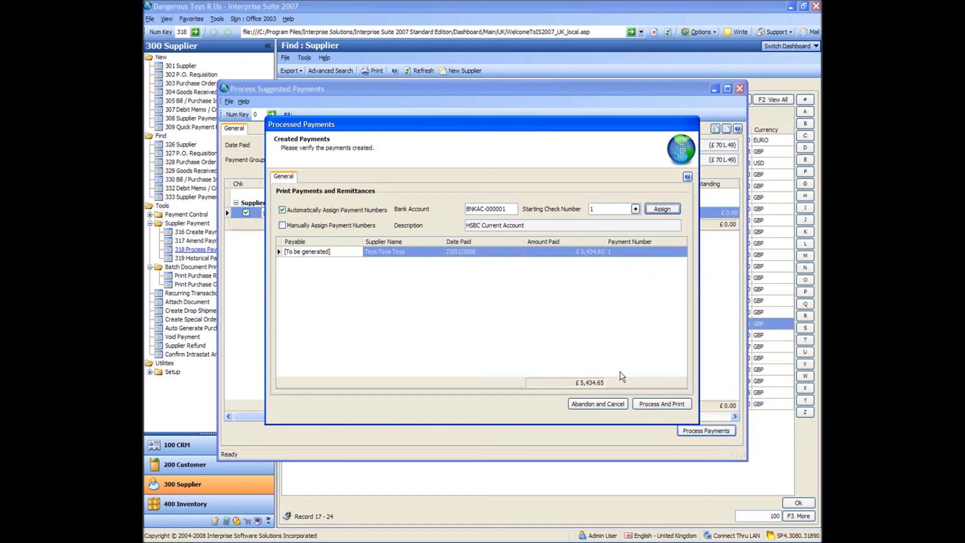
Process and print the UK Standard Cheque and Remittance, confirm that it printed correctly, and close the suggested payments window.
left_click(662, 404)
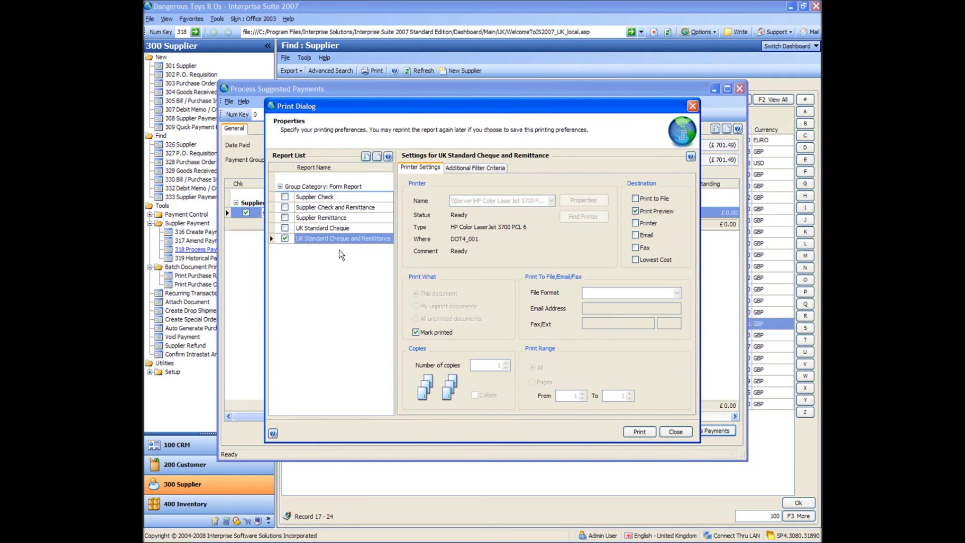
left_click(638, 432)
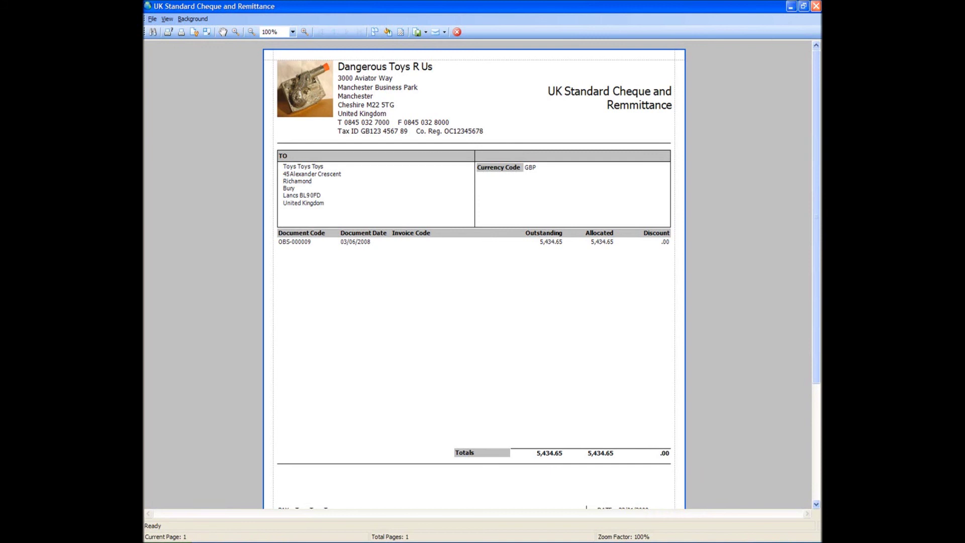
left_click_drag(817, 102, 819, 6)
left_click(817, 6)
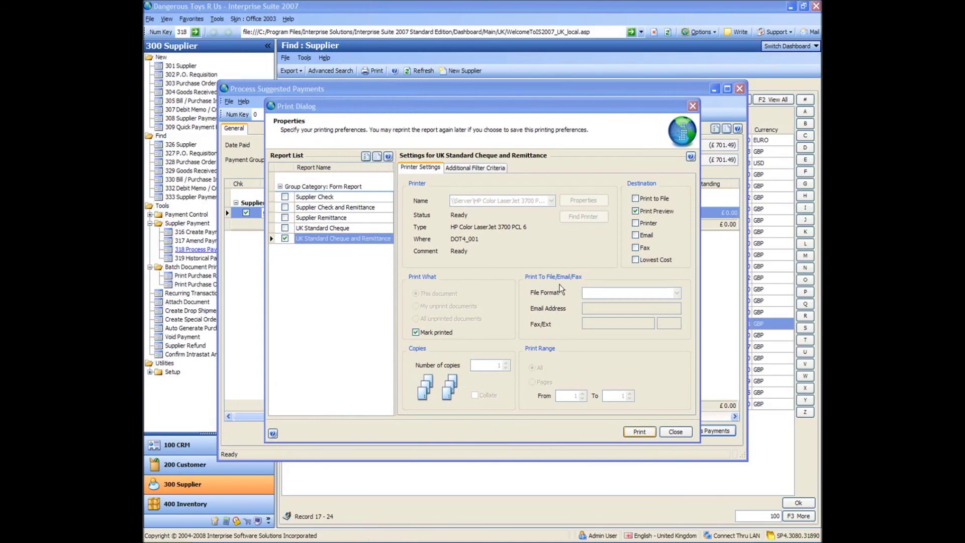
left_click(676, 431)
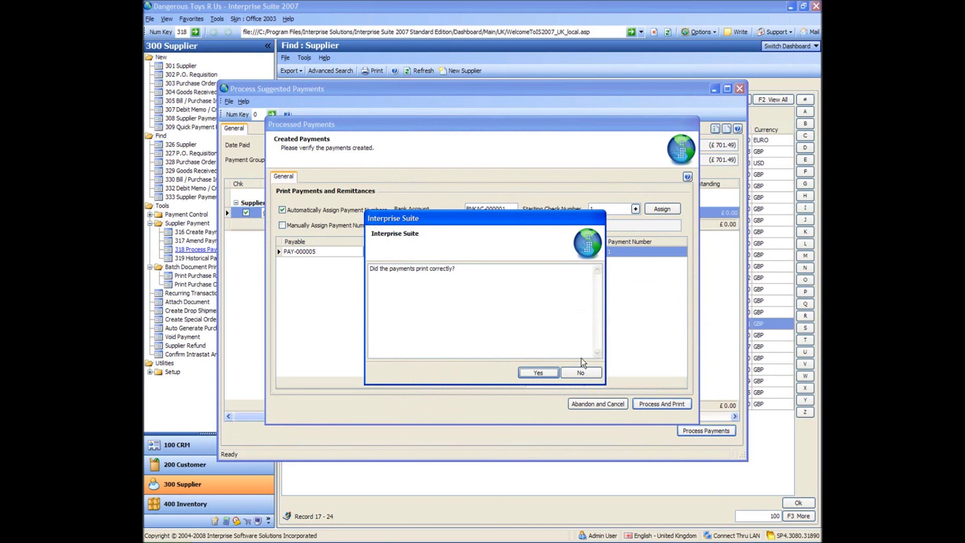
left_click(537, 374)
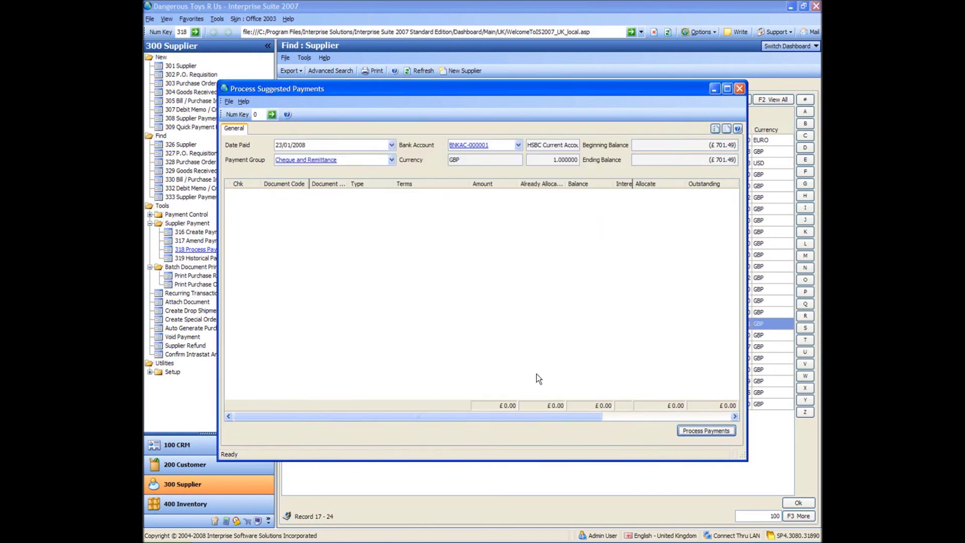
left_click(739, 89)
left_click(513, 245)
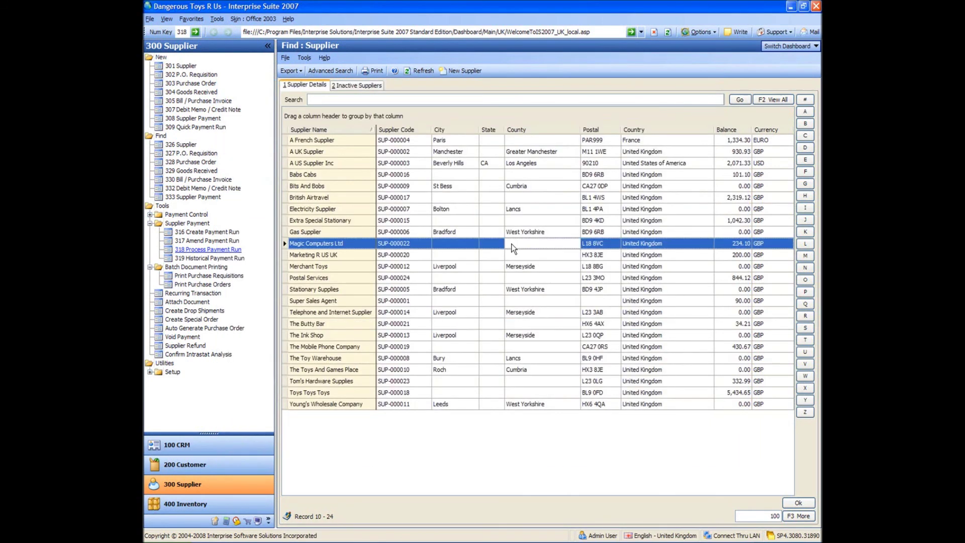
Review the historical payment run for Printed Cheque Only and Printed Cheque & Remittance, examine the Toys Toys Toys payment, and close it.
left_click(210, 258)
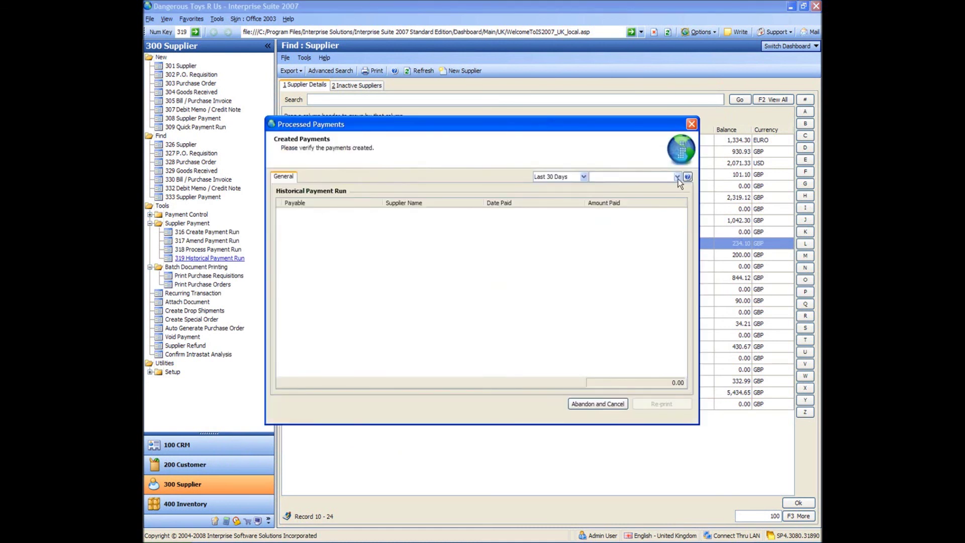
left_click(682, 178)
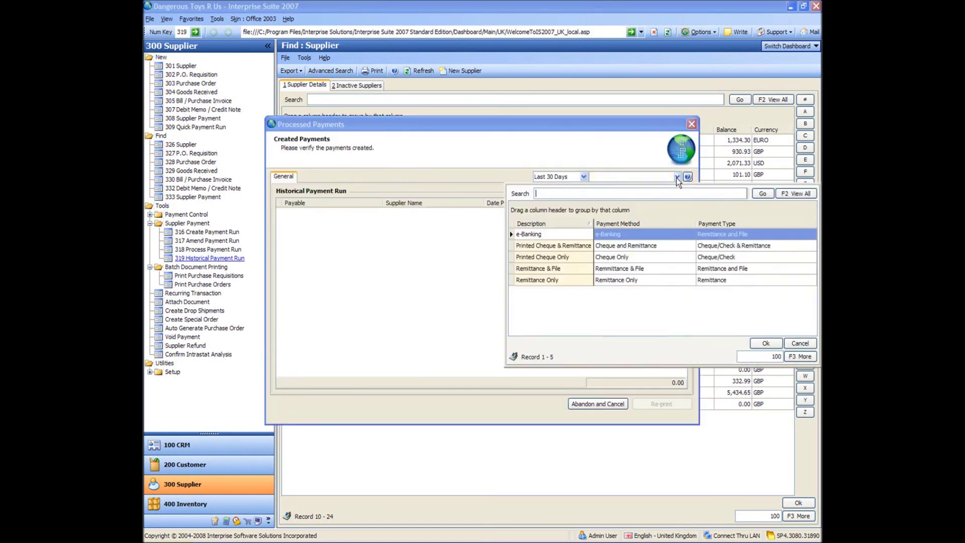
double_click(550, 258)
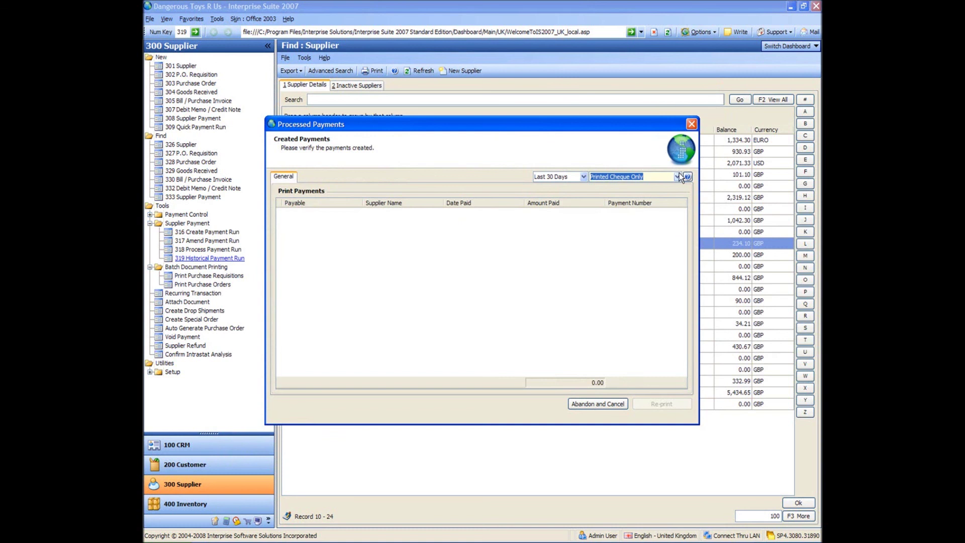
left_click(680, 173)
double_click(543, 247)
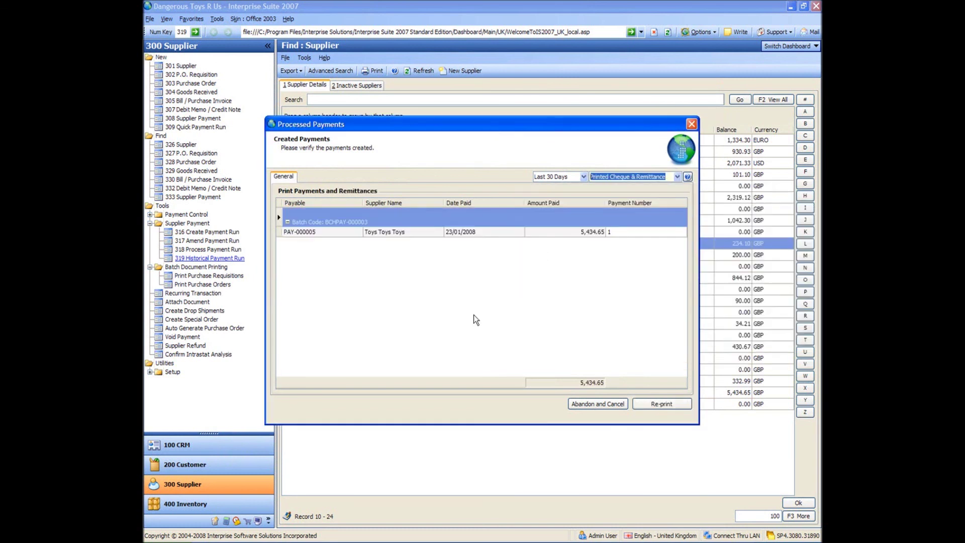
left_click(376, 232)
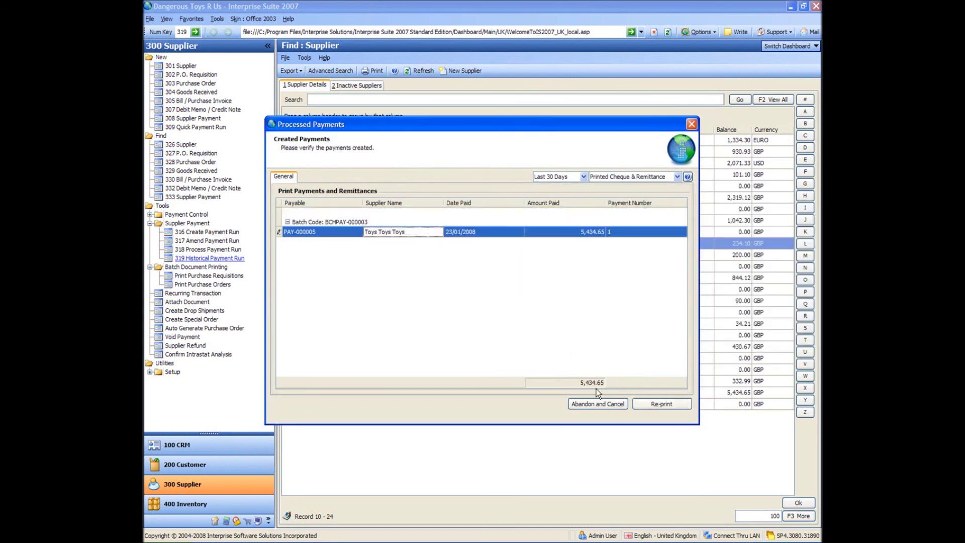
left_click(692, 125)
left_click(396, 305)
left_click(470, 222)
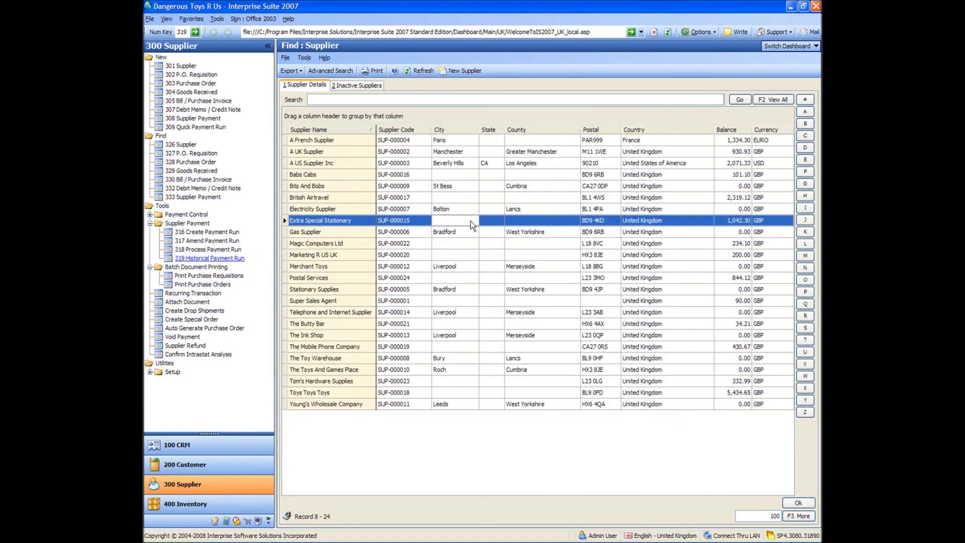